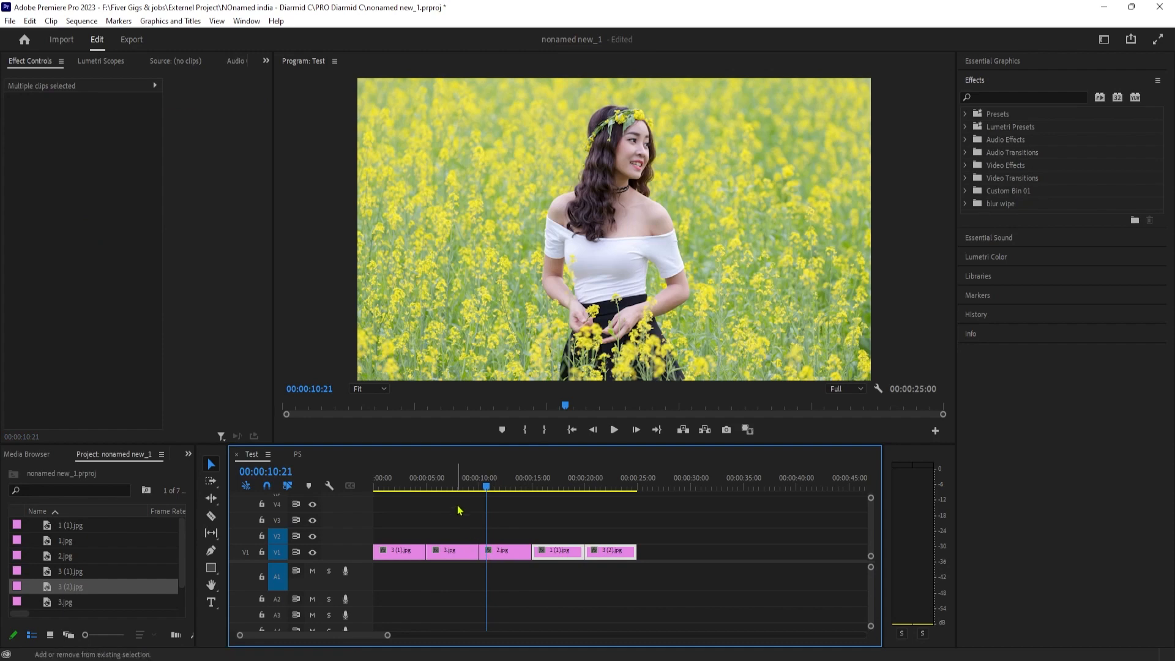
- Apply Scale to Frame Size to the selected photo clips on track V1
{"action": "left_click", "coordinate": [456, 558], "text": "shift"}
{"action": "right_click", "coordinate": [457, 559]}
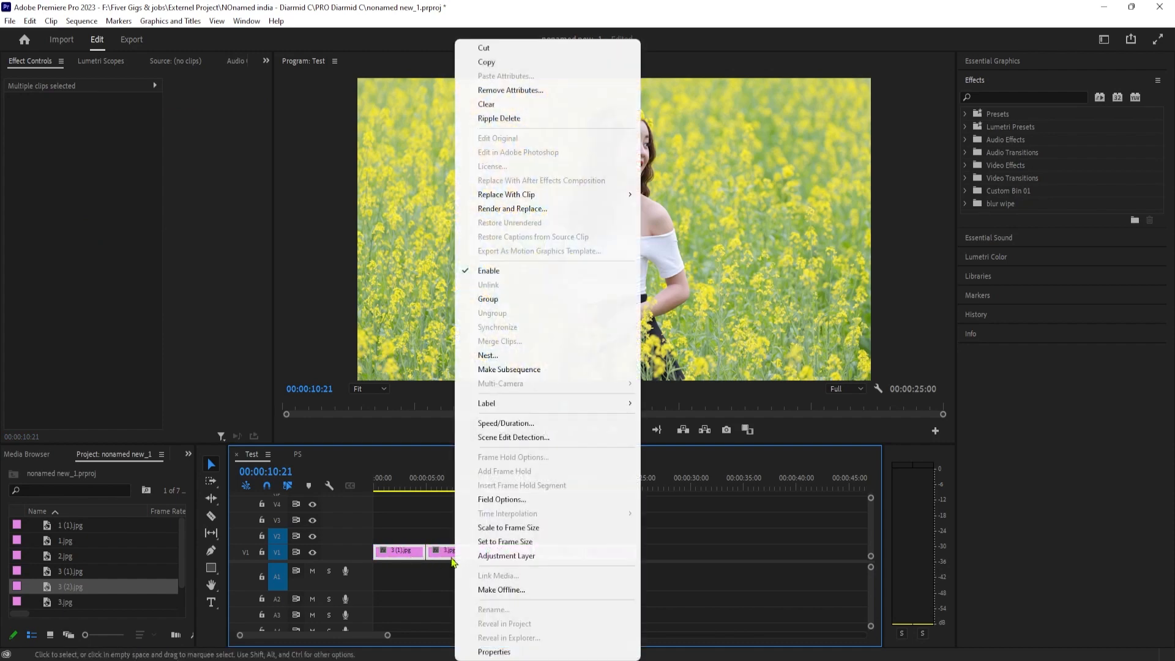
{"action": "left_click", "coordinate": [502, 528]}
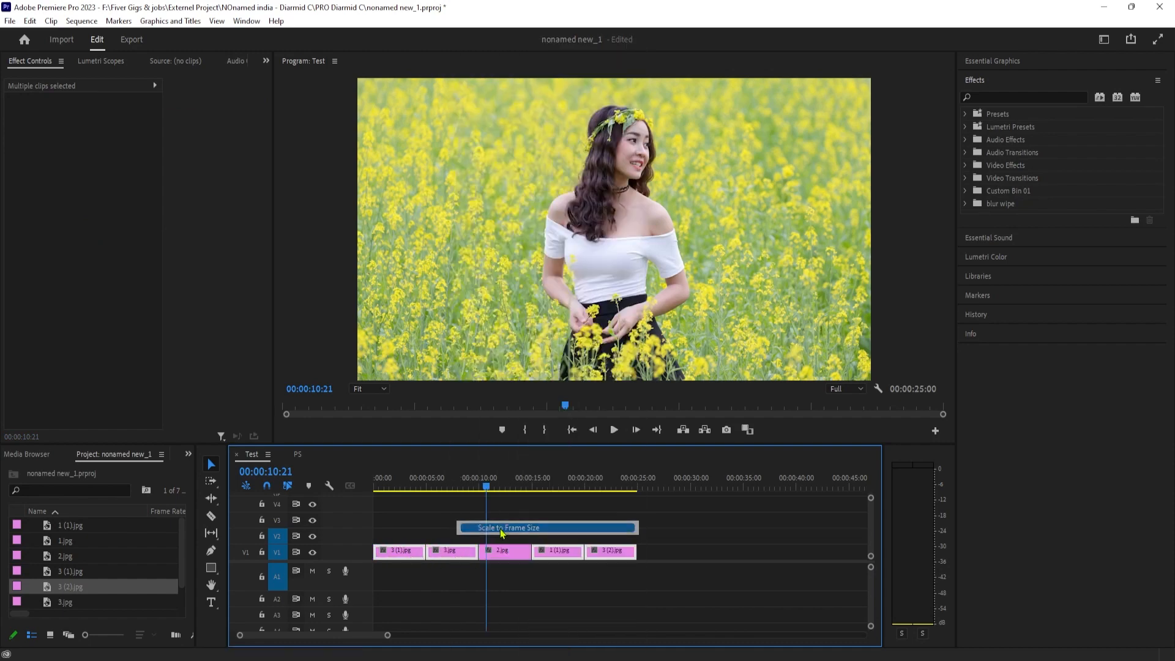
- Set the Scale of the last V1 clip, 3 (2).jpg, to 106 so it fills the frame
{"action": "left_click_drag", "start_coordinate": [488, 489], "coordinate": [607, 515]}
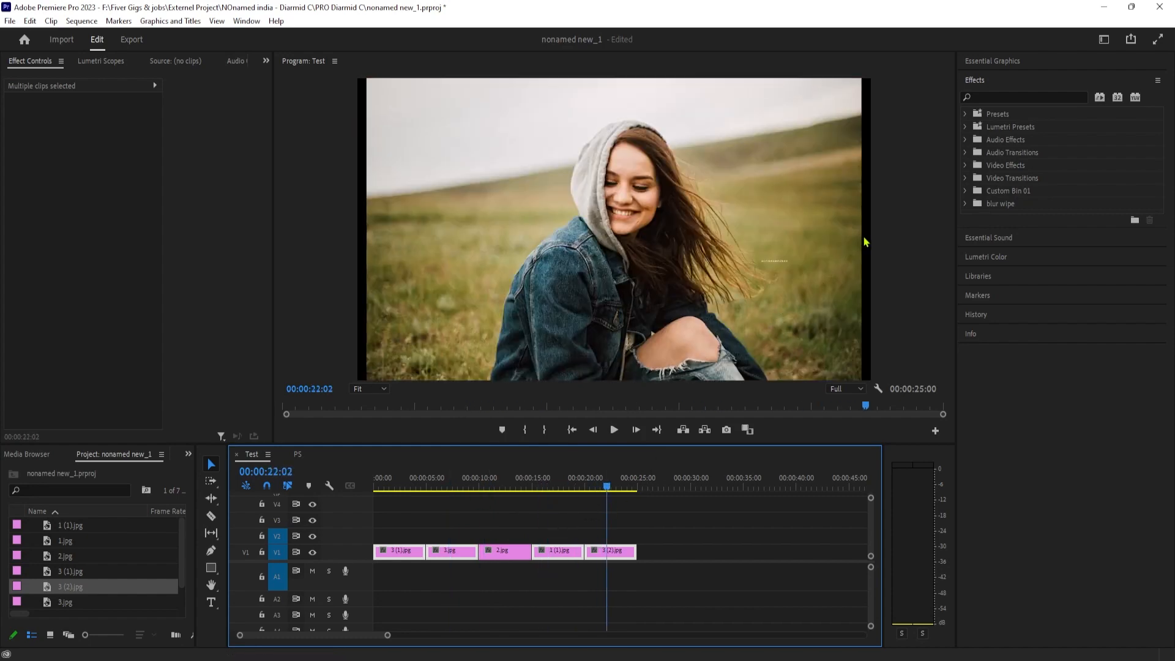
{"action": "left_click", "coordinate": [610, 559]}
{"action": "left_click", "coordinate": [611, 554]}
{"action": "left_click", "coordinate": [626, 581]}
{"action": "left_click", "coordinate": [612, 546]}
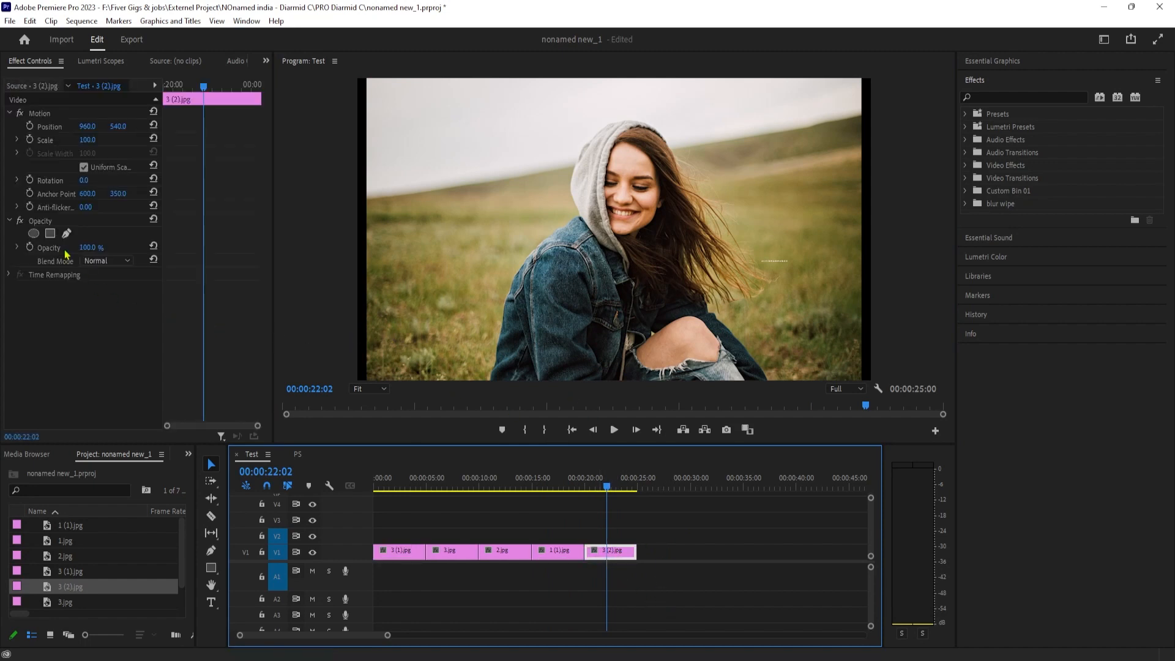
{"action": "left_click", "coordinate": [38, 143]}
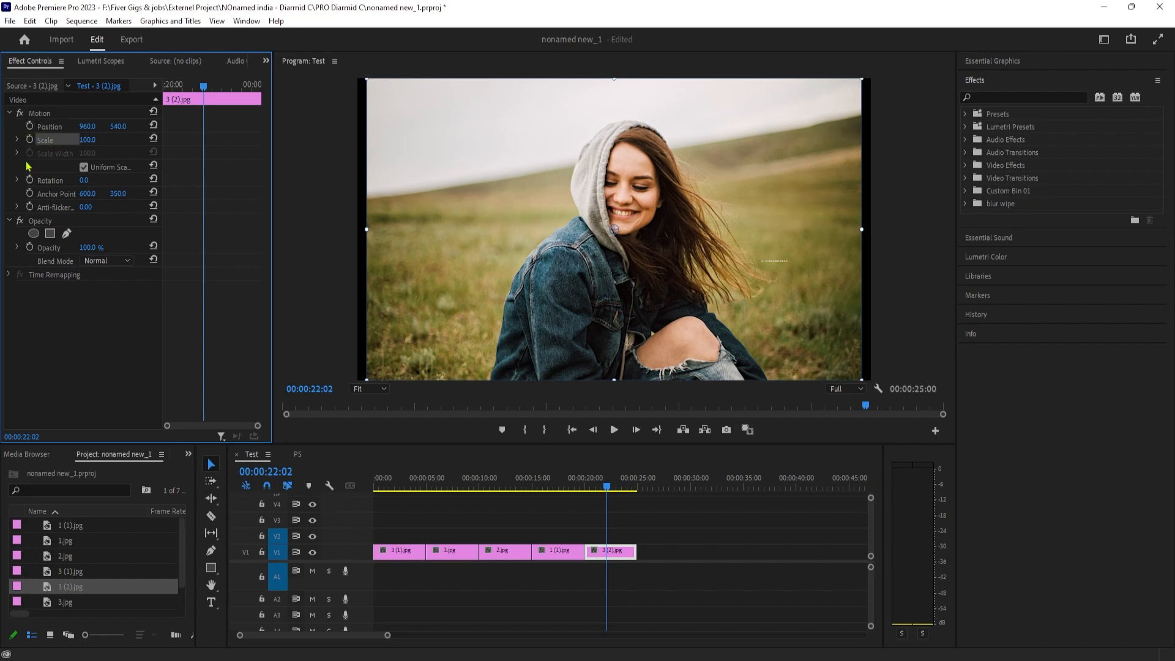
{"action": "left_click_drag", "start_coordinate": [87, 140], "coordinate": [91, 140]}
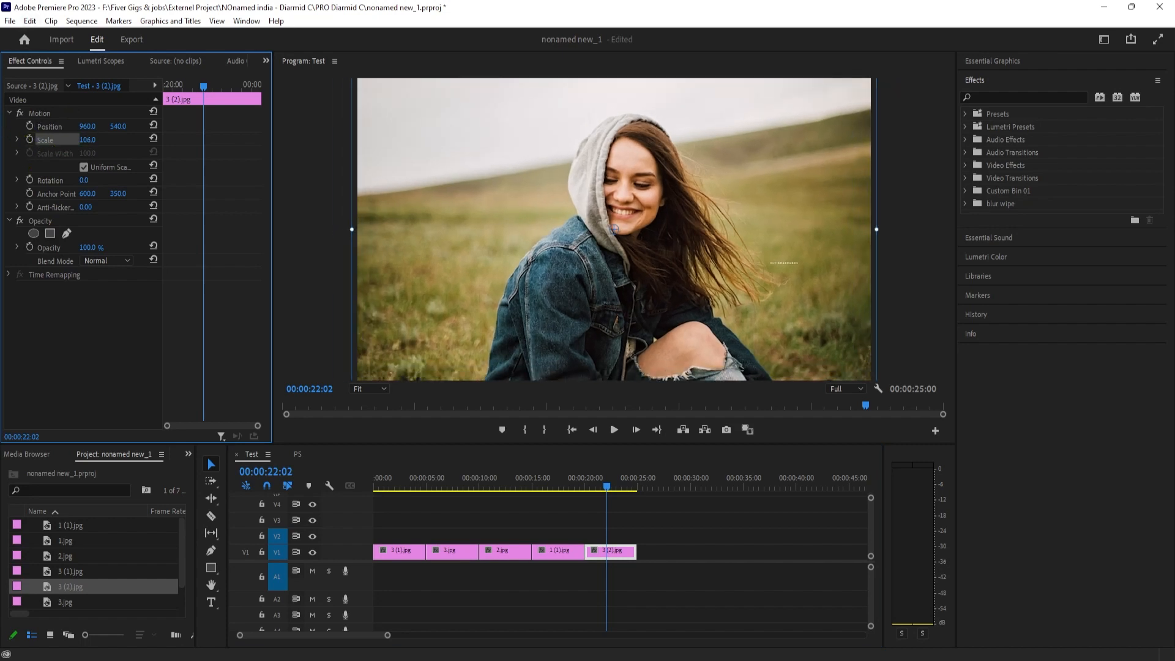
{"action": "left_click", "coordinate": [897, 180]}
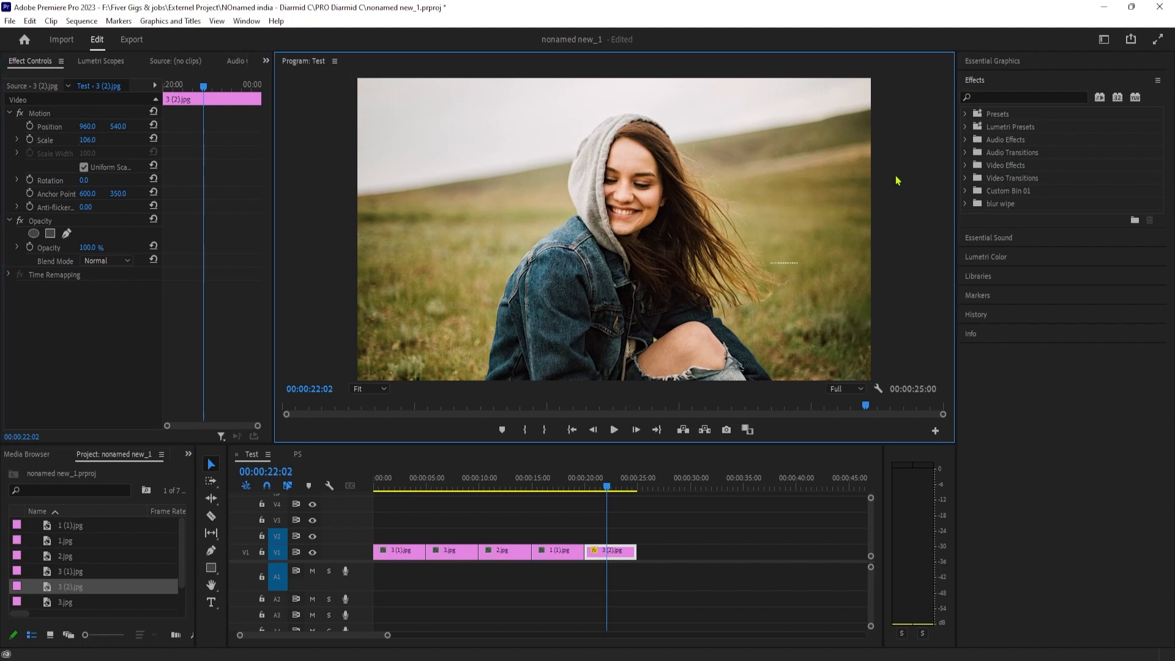
{"action": "left_click", "coordinate": [558, 585]}
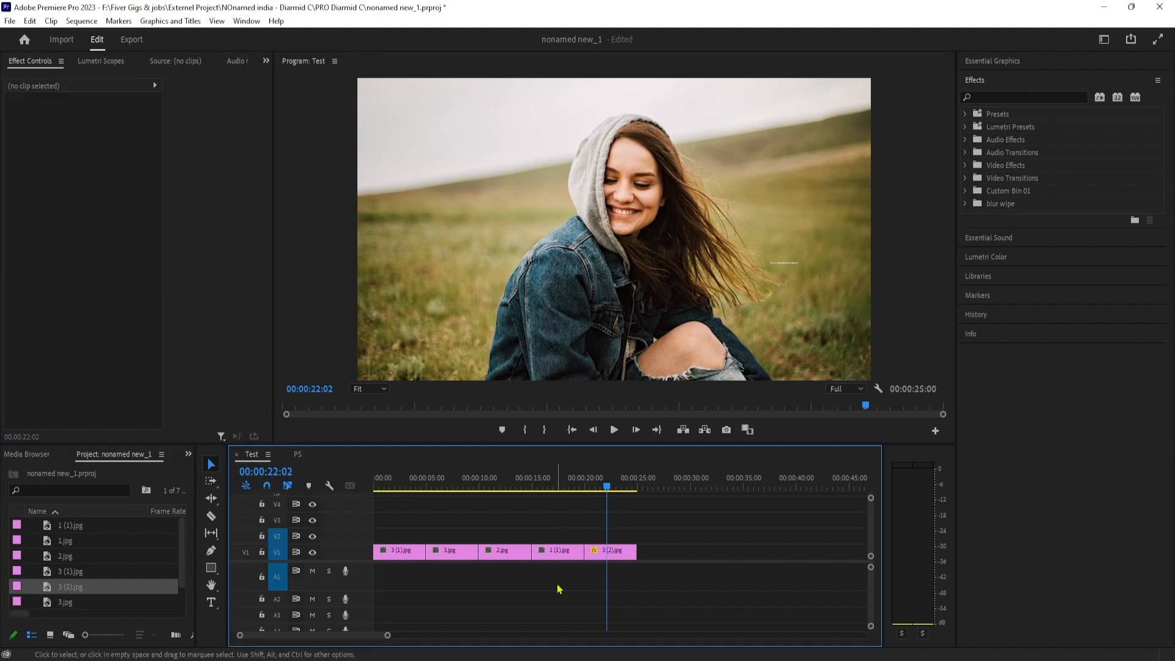
- Duplicate all five V1 photo clips onto track V2, directly above the originals
{"action": "left_click_drag", "start_coordinate": [607, 488], "coordinate": [519, 488]}
{"action": "left_click", "coordinate": [606, 554]}
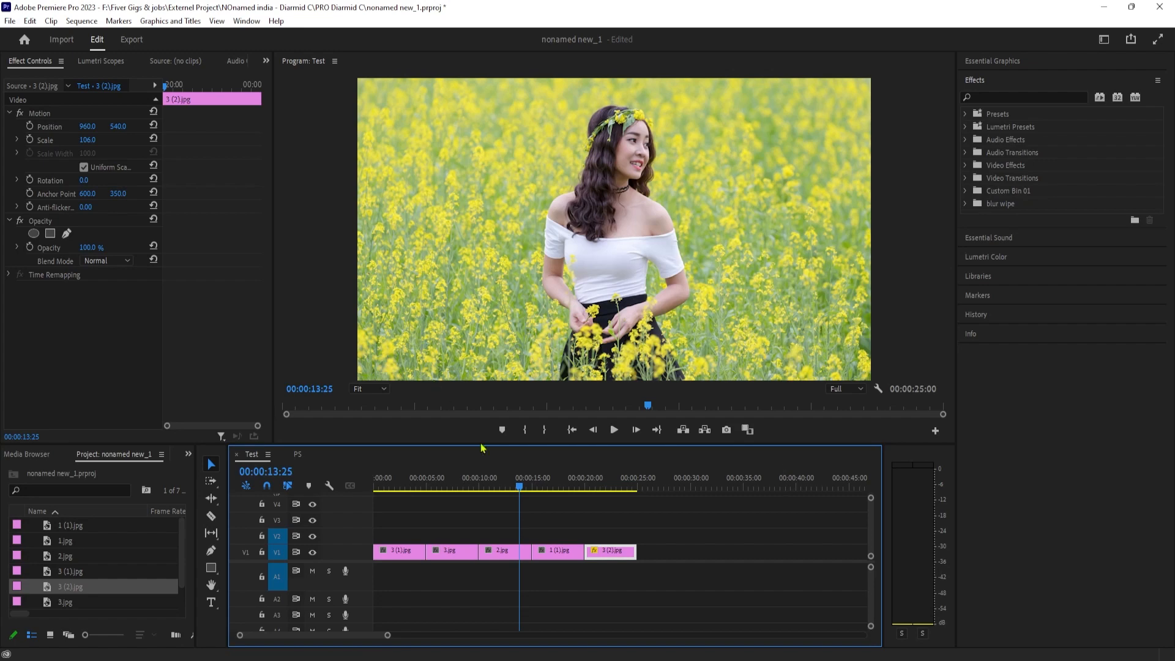
{"action": "left_click_drag", "start_coordinate": [520, 487], "coordinate": [366, 489]}
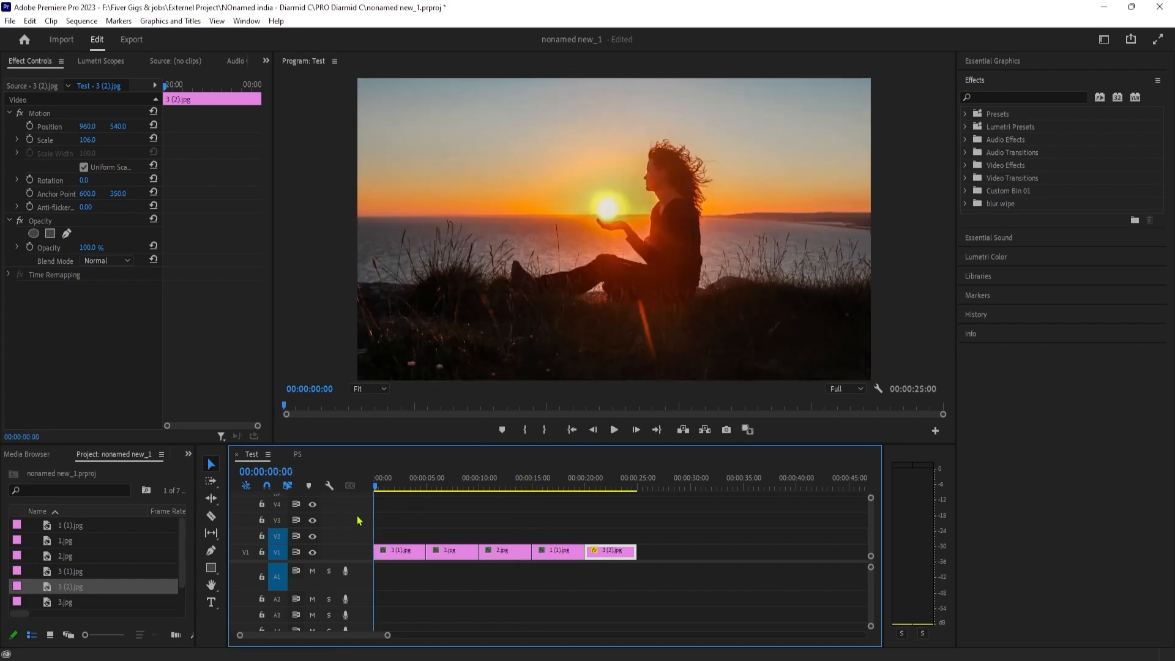
{"action": "left_click", "coordinate": [413, 487]}
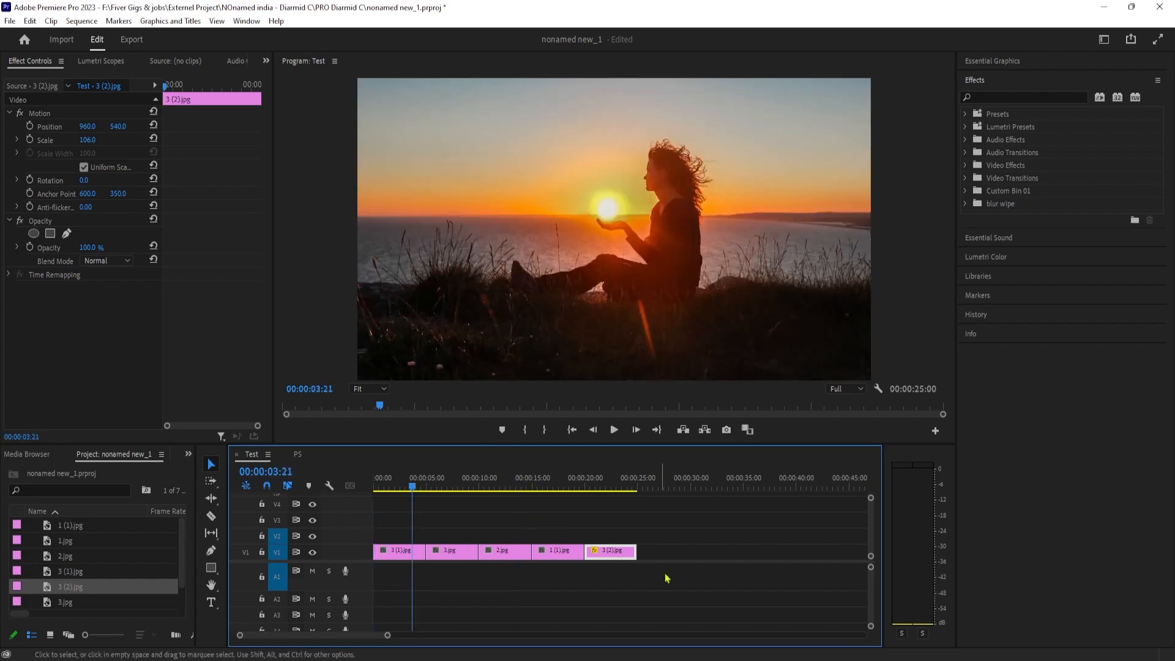
{"action": "left_click_drag", "start_coordinate": [581, 552], "coordinate": [401, 537]}
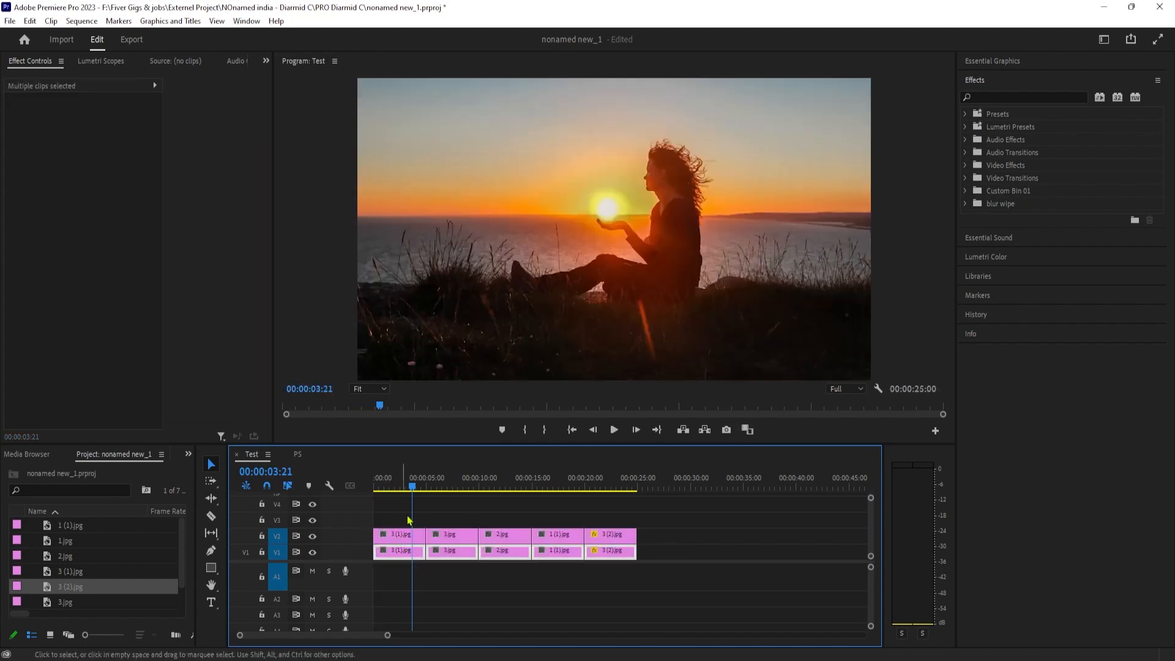
- Turn off the visibility of track V2
{"action": "left_click_drag", "start_coordinate": [412, 487], "coordinate": [388, 489]}
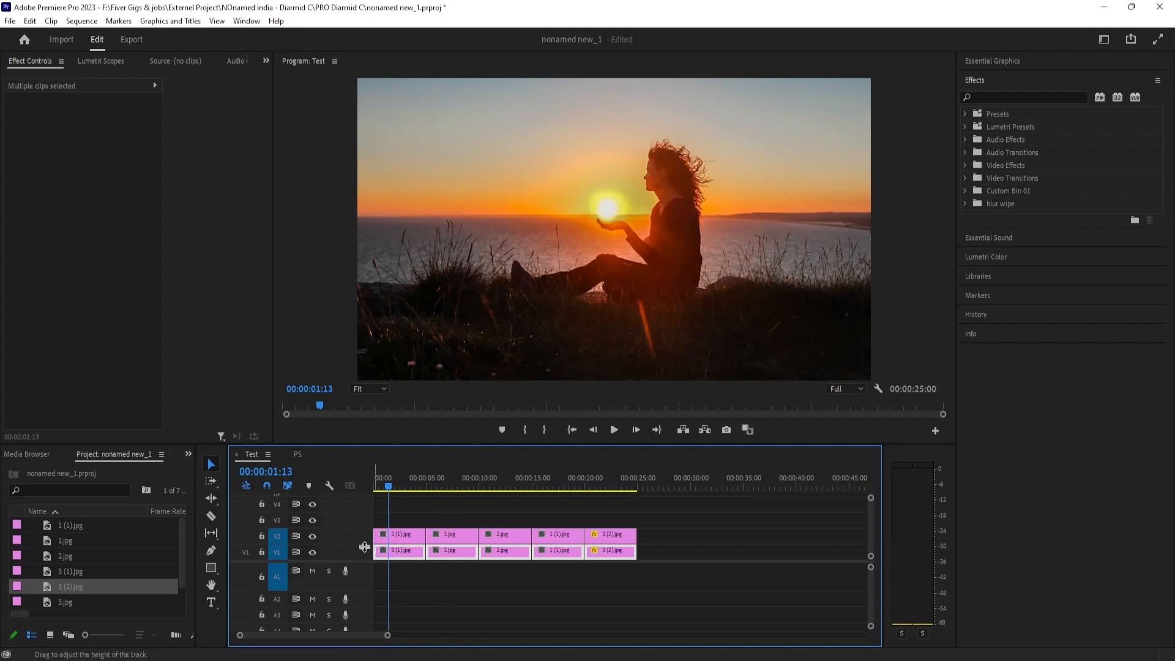
{"action": "left_click", "coordinate": [313, 536]}
{"action": "left_click_drag", "start_coordinate": [382, 487], "coordinate": [393, 494]}
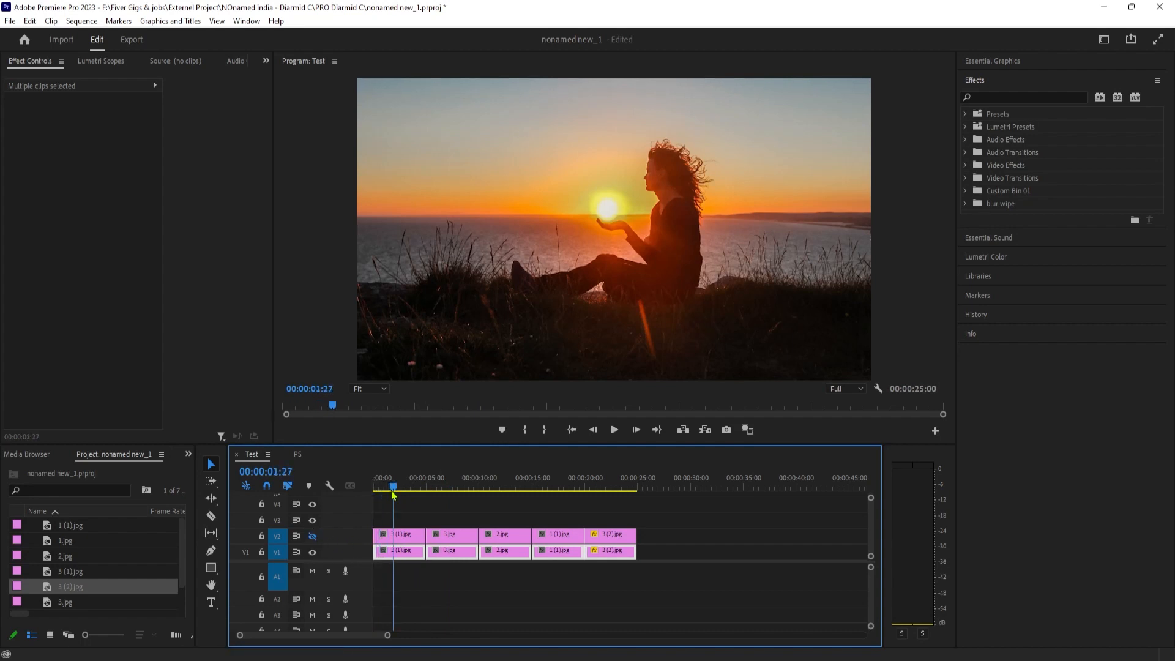
- Find the Gaussian Blur effect and apply it to the first V1 clip, 3 (1).jpg
{"action": "left_click", "coordinate": [398, 552]}
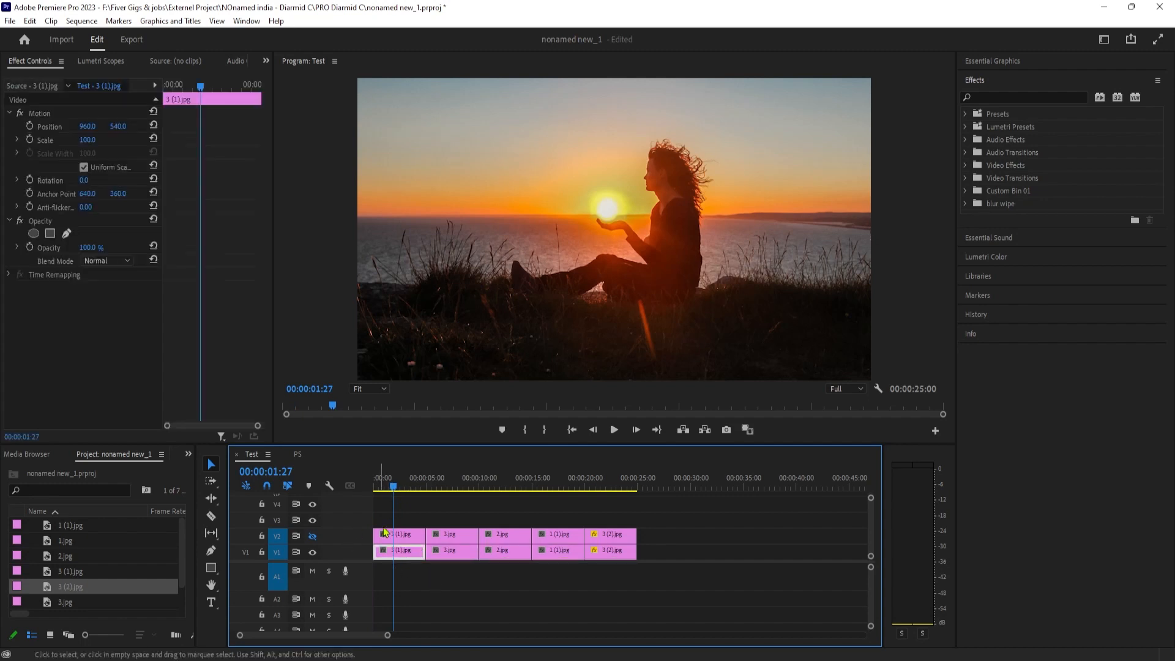
{"action": "left_click", "coordinate": [1053, 98]}
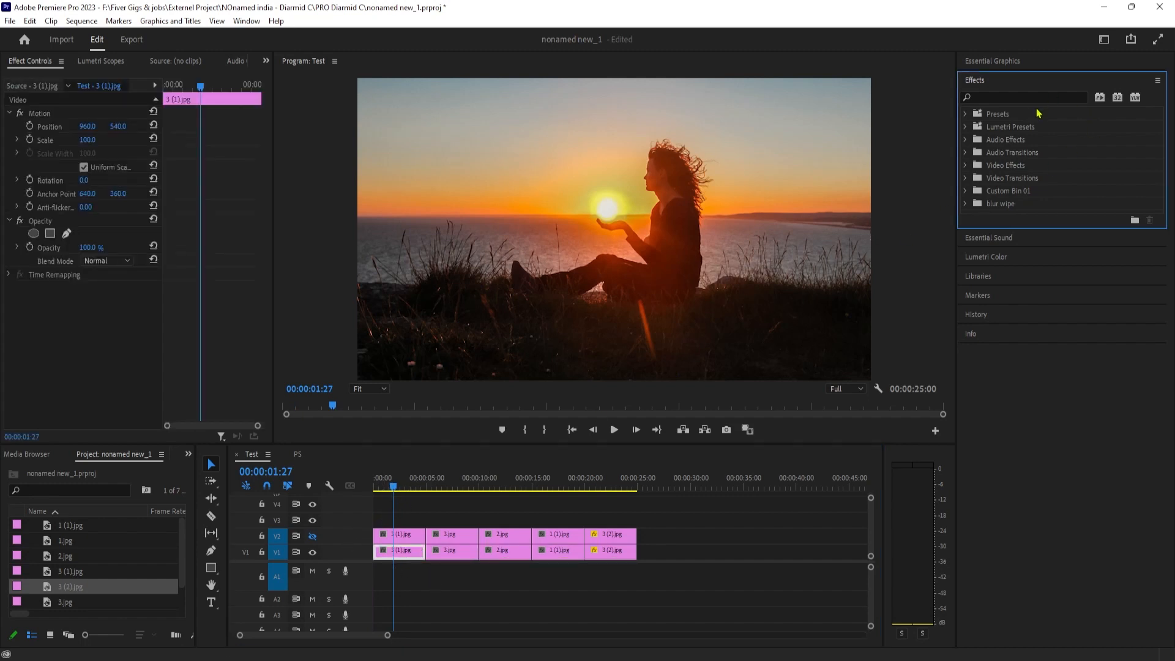
{"action": "left_click", "coordinate": [1032, 97]}
{"action": "type", "text": "gau"}
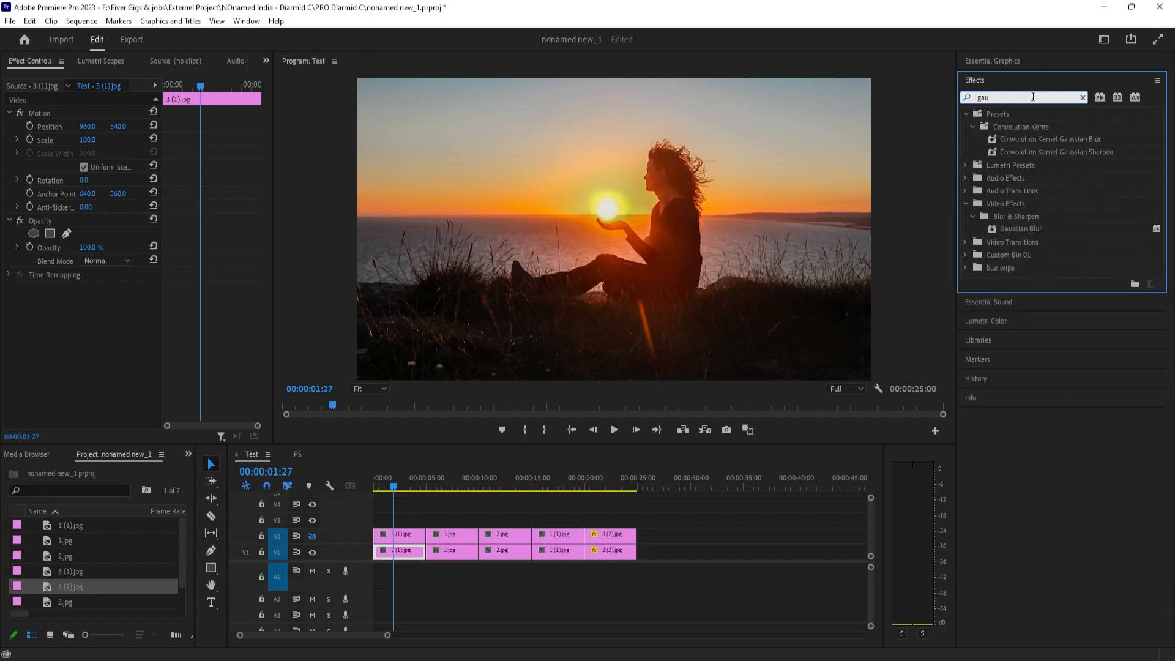
{"action": "left_click", "coordinate": [1011, 233]}
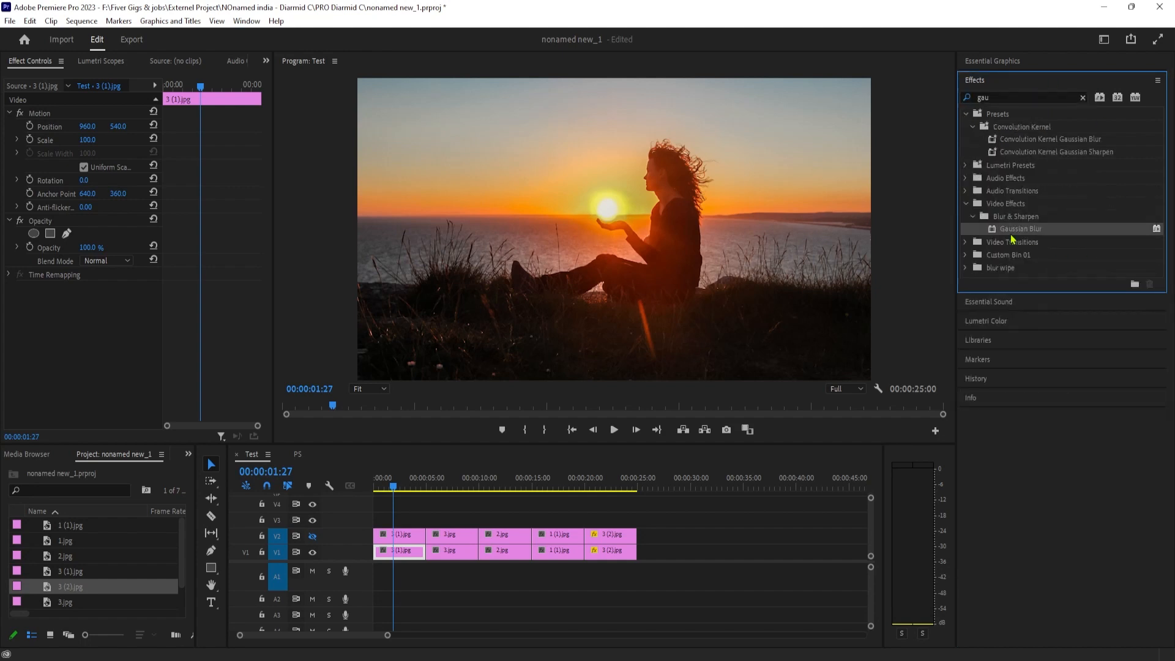
{"action": "left_click_drag", "start_coordinate": [583, 341], "coordinate": [397, 551]}
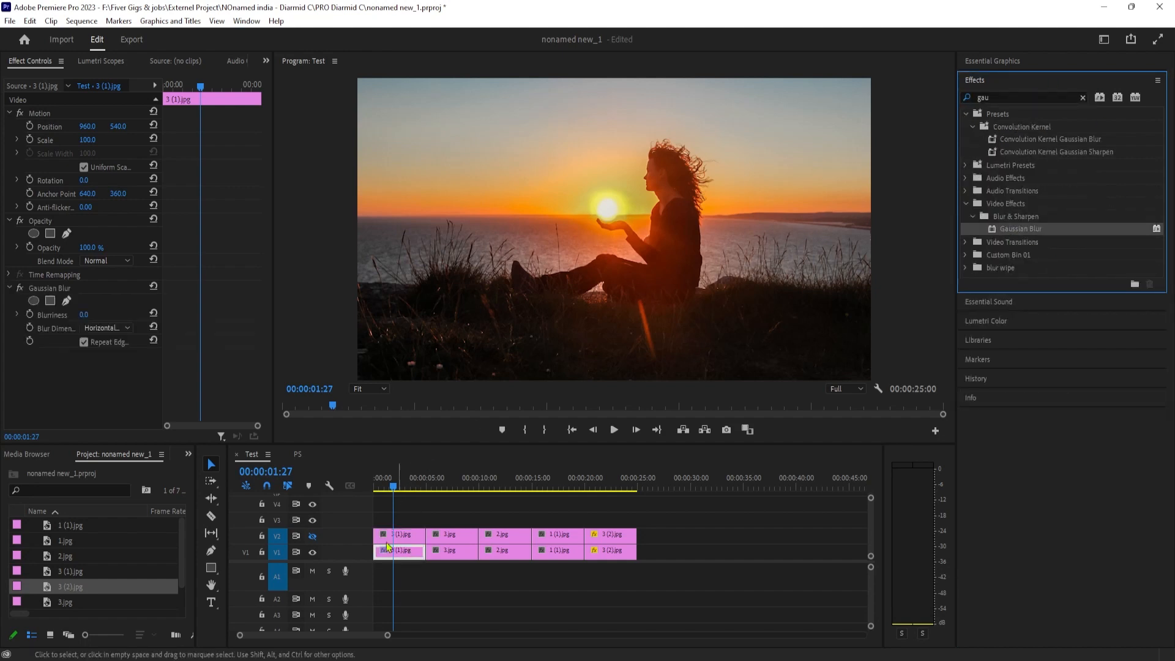
- Set the Gaussian Blur's Blurriness on the first V1 clip to 400
{"action": "left_click_drag", "start_coordinate": [393, 492], "coordinate": [378, 506]}
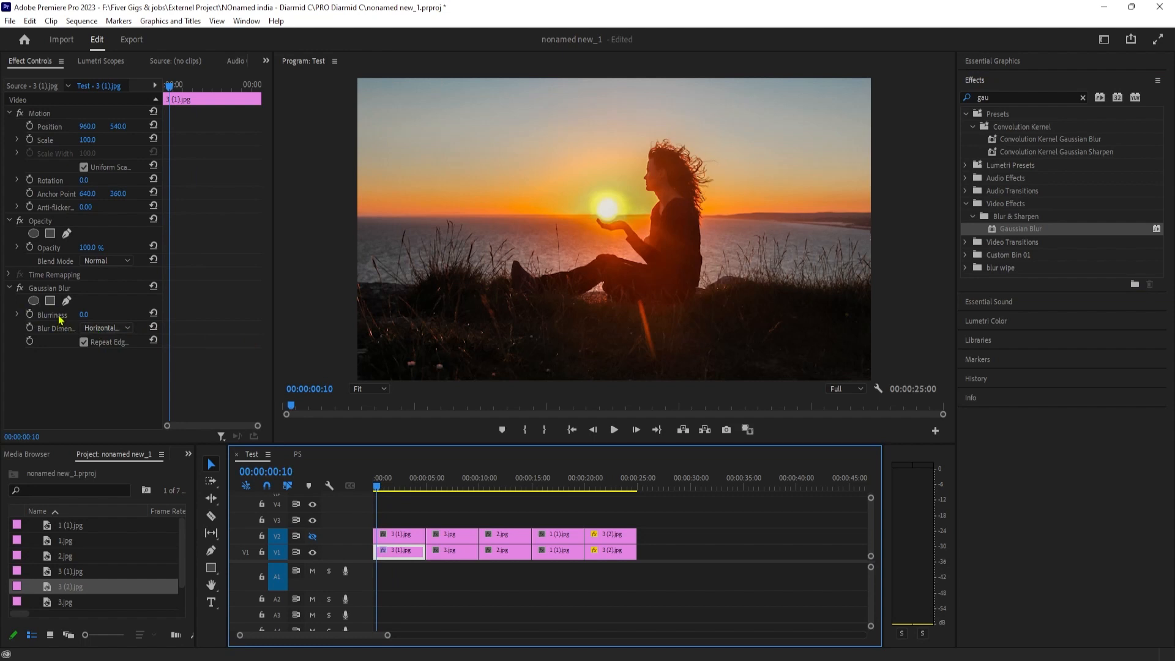
{"action": "left_click", "coordinate": [81, 317]}
{"action": "left_click", "coordinate": [84, 314]}
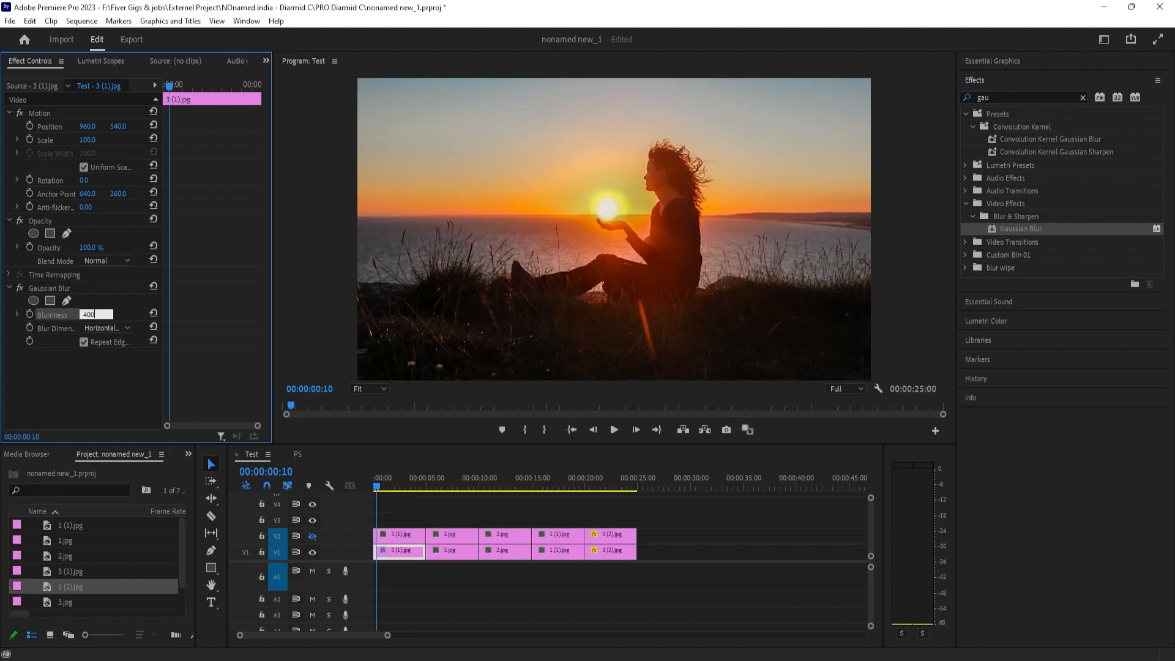
{"action": "key", "text": "Return"}
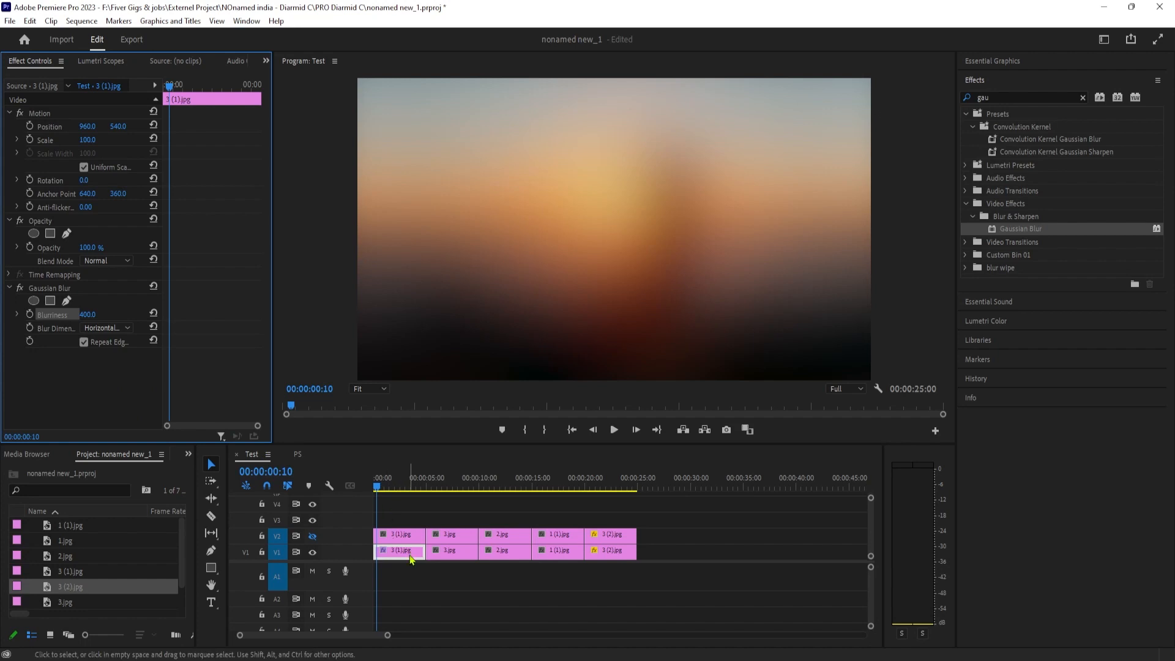
- Copy the Gaussian Blur effect from the first V1 clip and paste it onto the other four V1 clips
{"action": "right_click", "coordinate": [57, 318]}
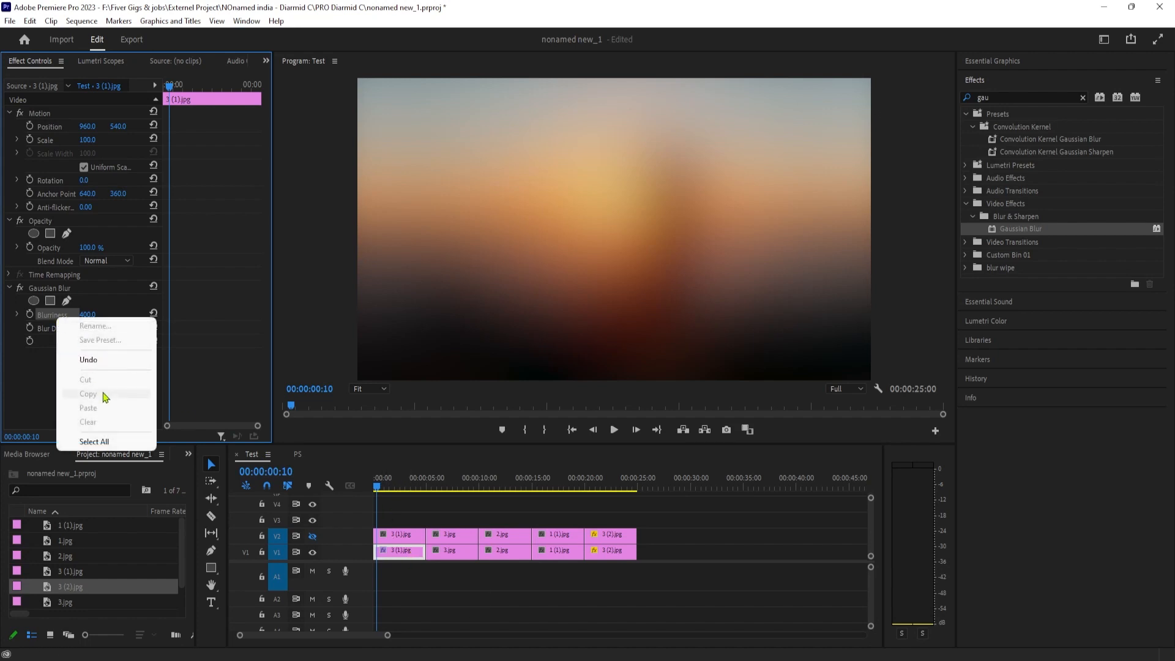
{"action": "left_click", "coordinate": [39, 288]}
{"action": "right_click", "coordinate": [38, 289]}
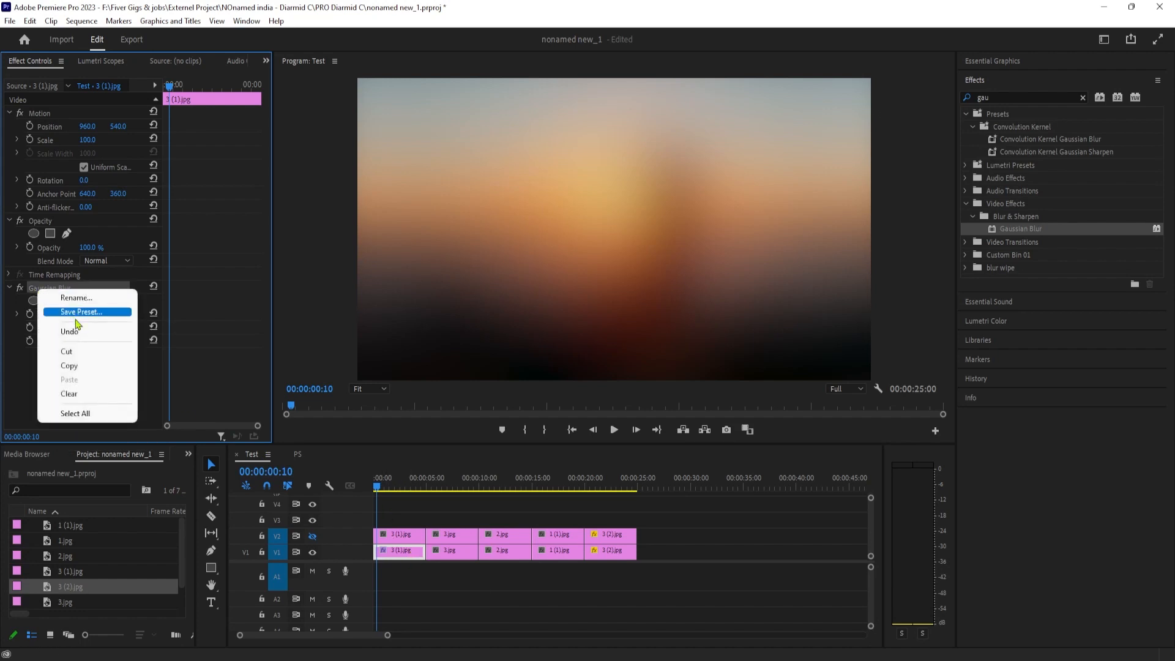
{"action": "left_click", "coordinate": [90, 365]}
{"action": "left_click_drag", "start_coordinate": [630, 585], "coordinate": [453, 549]}
{"action": "left_click_drag", "start_coordinate": [454, 486], "coordinate": [414, 533]}
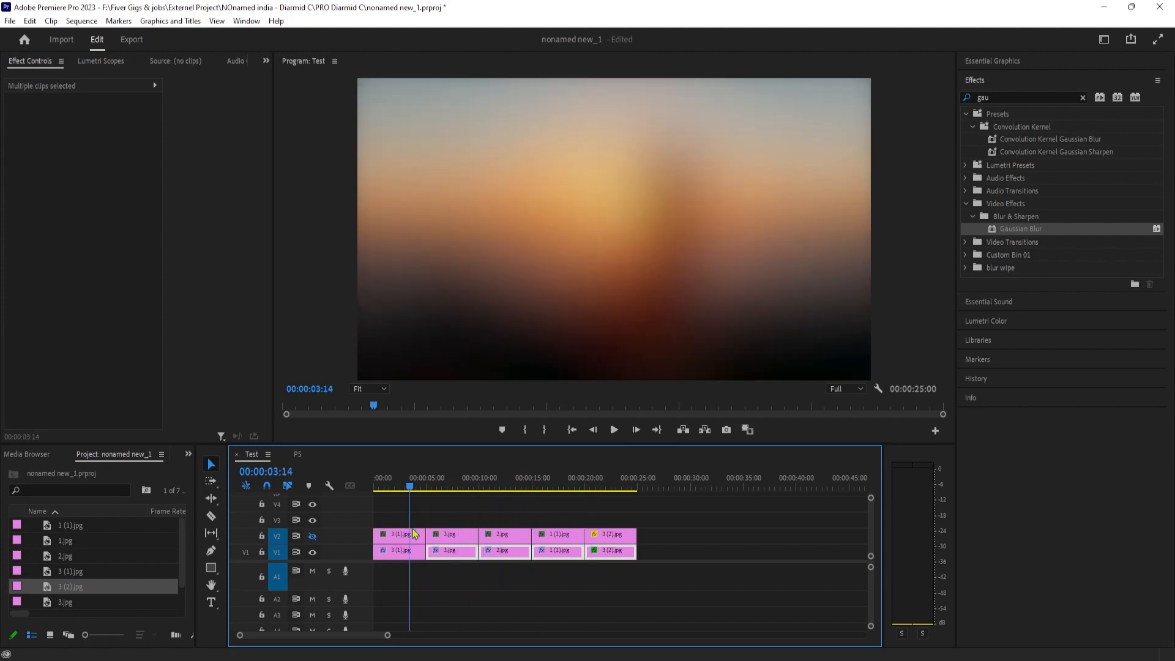
- Turn the visibility of track V2 back on and deselect the clips
{"action": "left_click", "coordinate": [312, 535]}
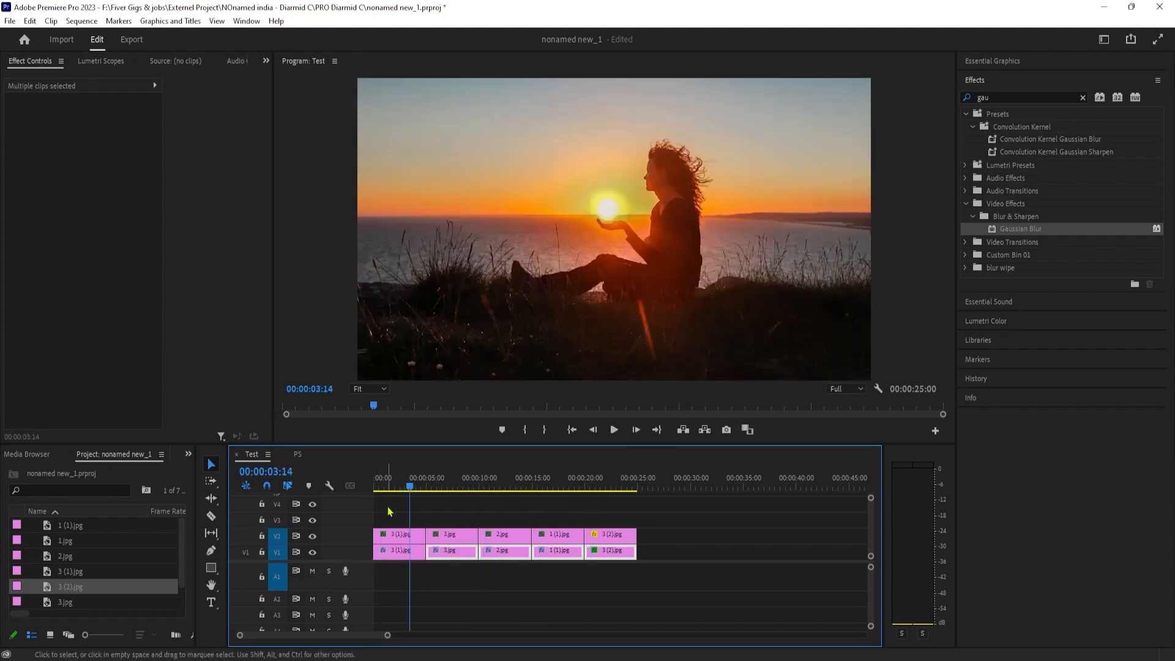
{"action": "left_click", "coordinate": [451, 587]}
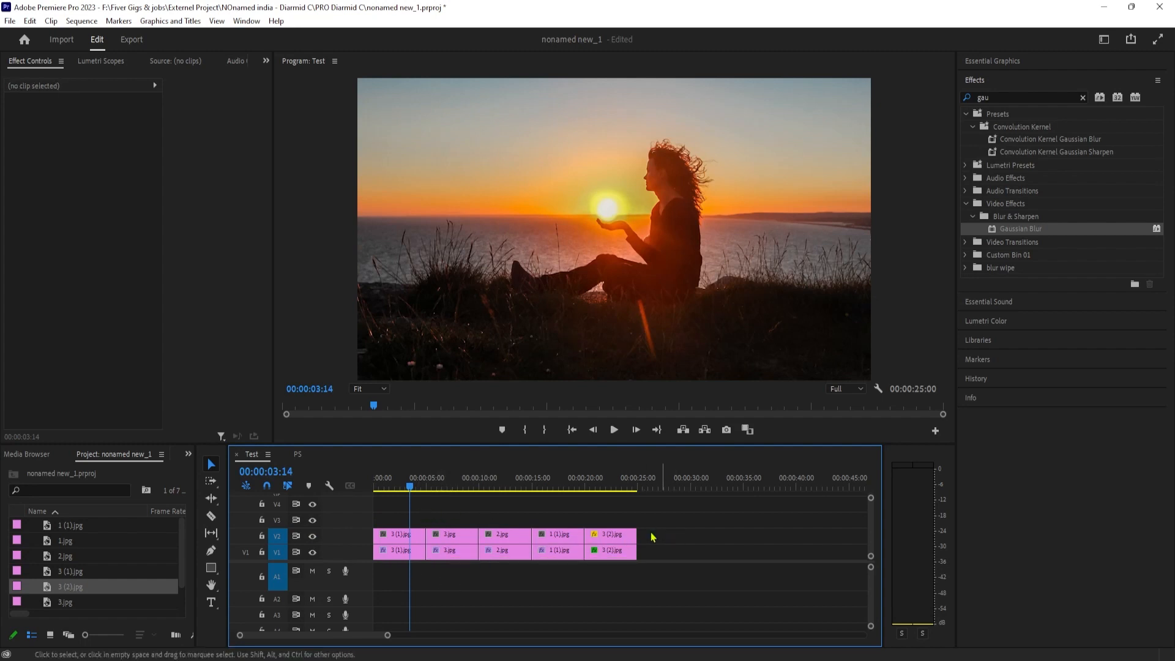
{"action": "left_click_drag", "start_coordinate": [410, 487], "coordinate": [414, 499]}
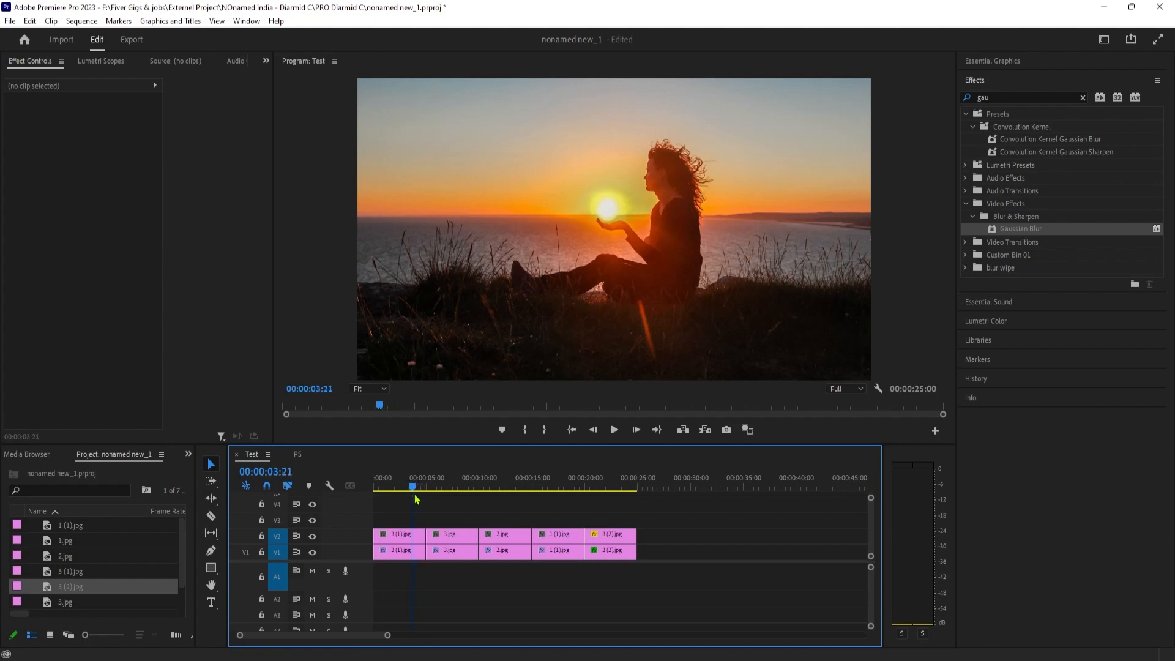
- Select the first V2 clip, 3 (1).jpg, and clear the effects search
{"action": "left_click", "coordinate": [401, 537]}
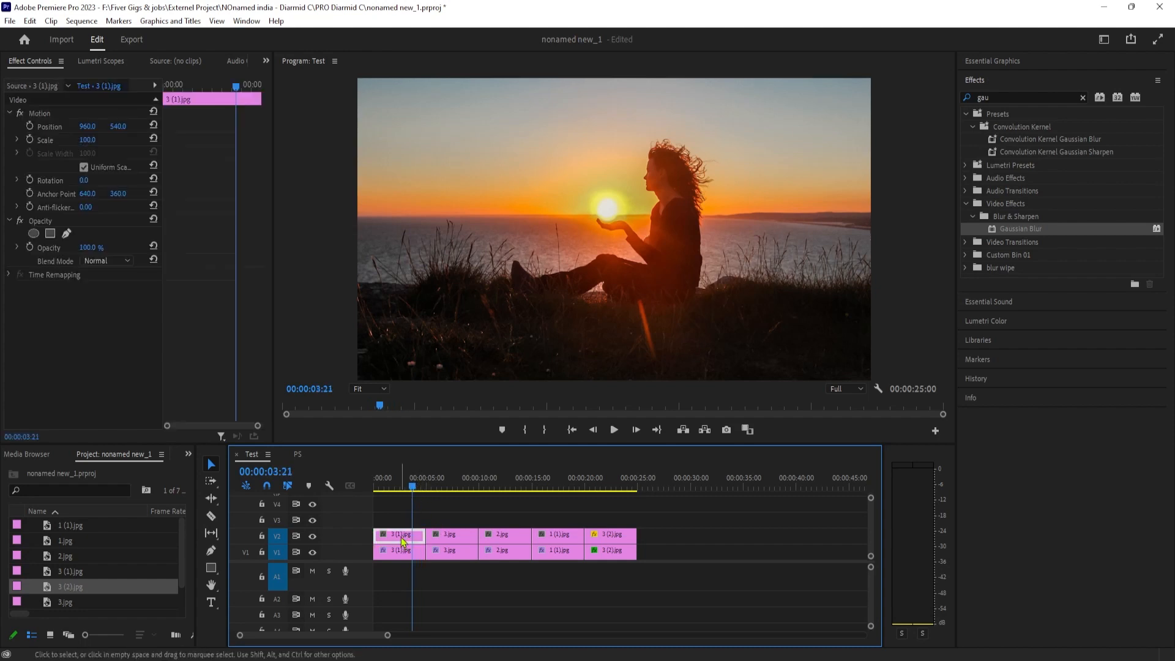
{"action": "left_click", "coordinate": [1014, 95]}
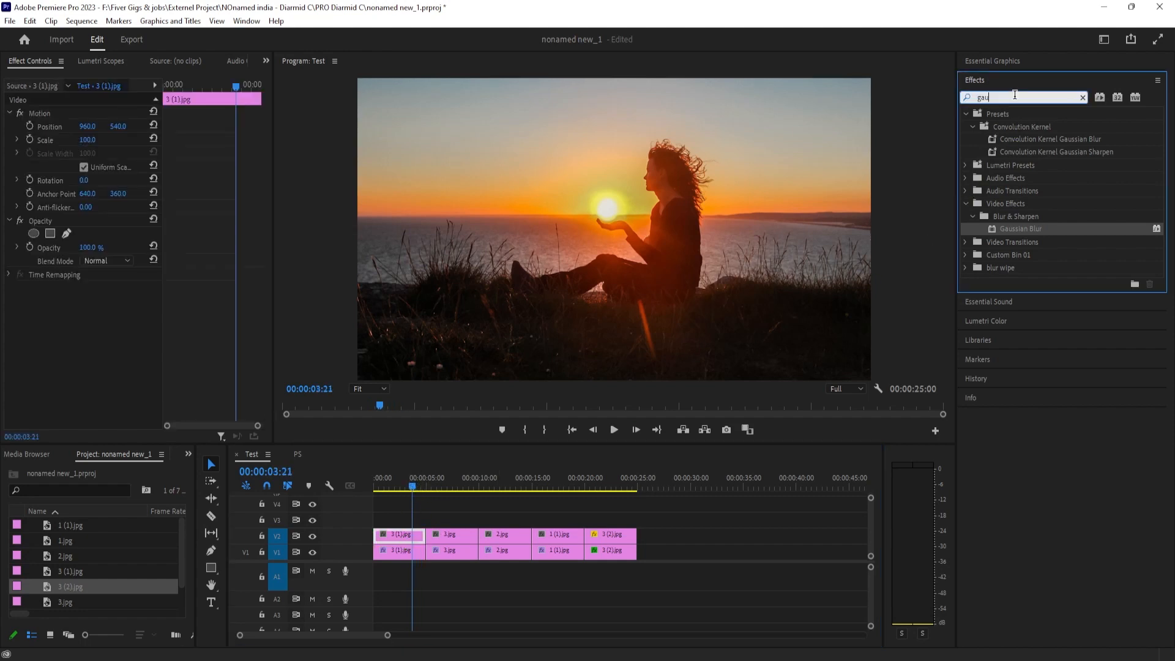
{"action": "key", "text": "BackSpace"}
{"action": "key", "text": "BackSpace"}
{"action": "key", "text": "BackSpace"}
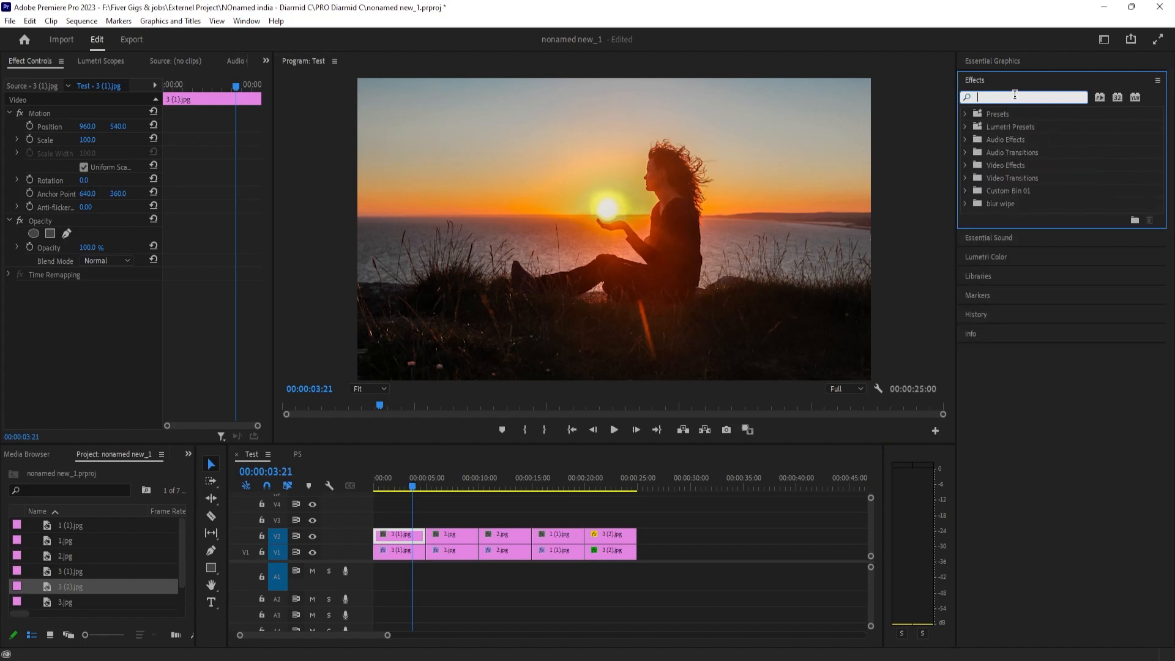
- Set the Scale of the first V2 clip to 80 with the playhead at 00:00:00:09
{"action": "left_click_drag", "start_coordinate": [412, 486], "coordinate": [376, 499]}
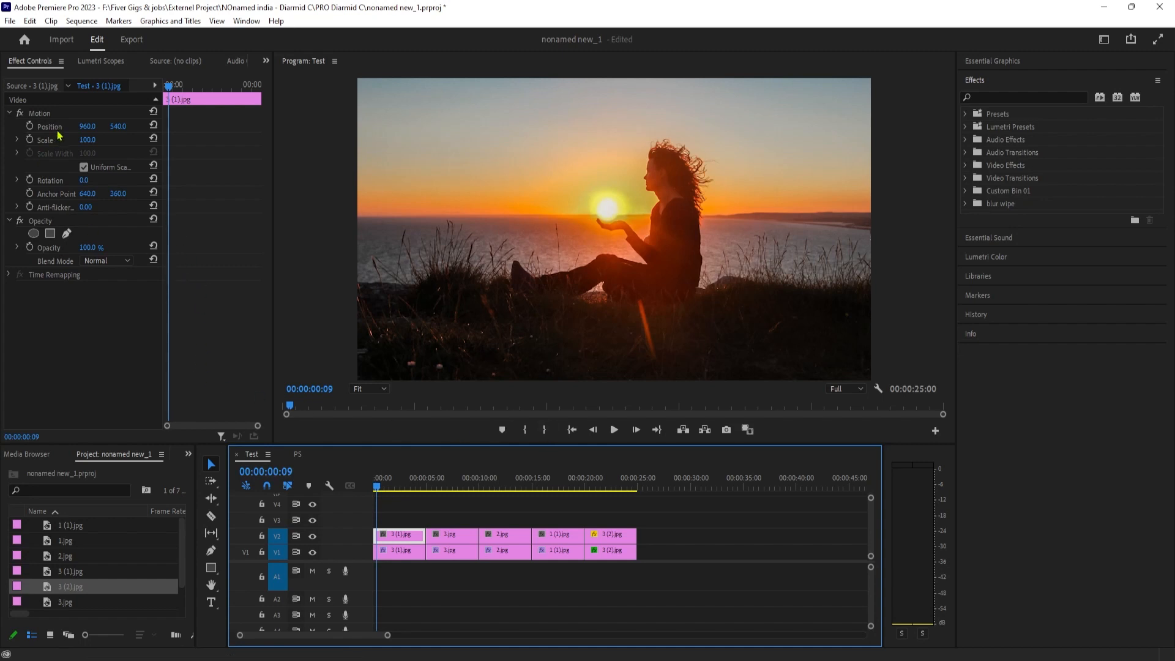
{"action": "left_click", "coordinate": [88, 141]}
{"action": "type", "text": "80"}
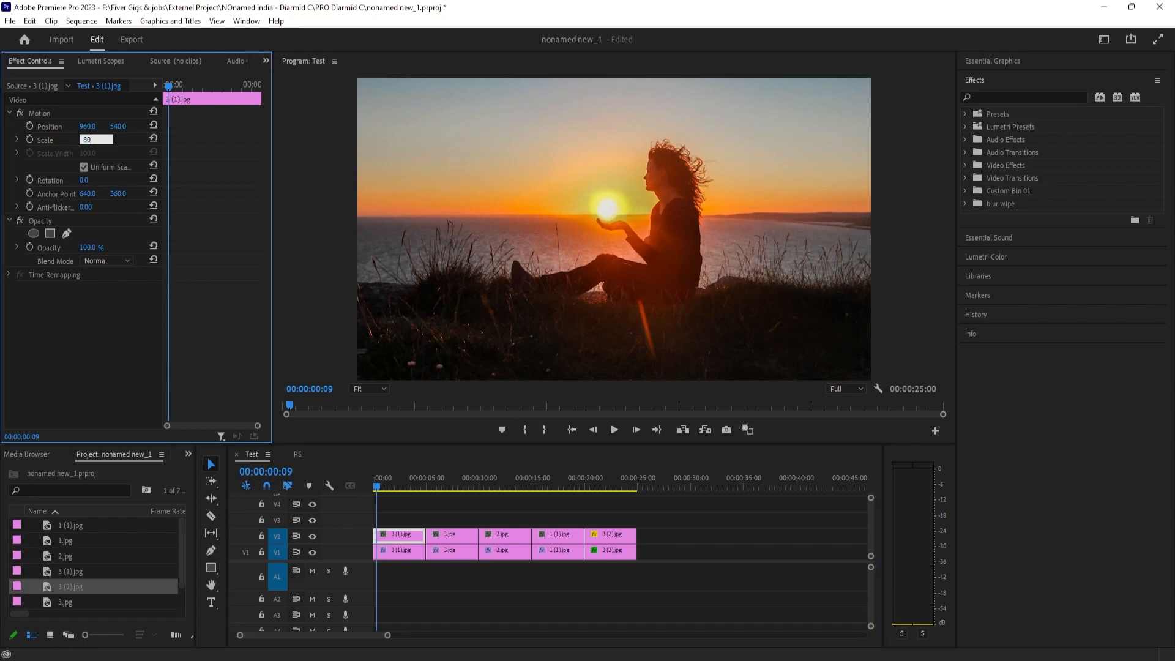
{"action": "key", "text": "Return"}
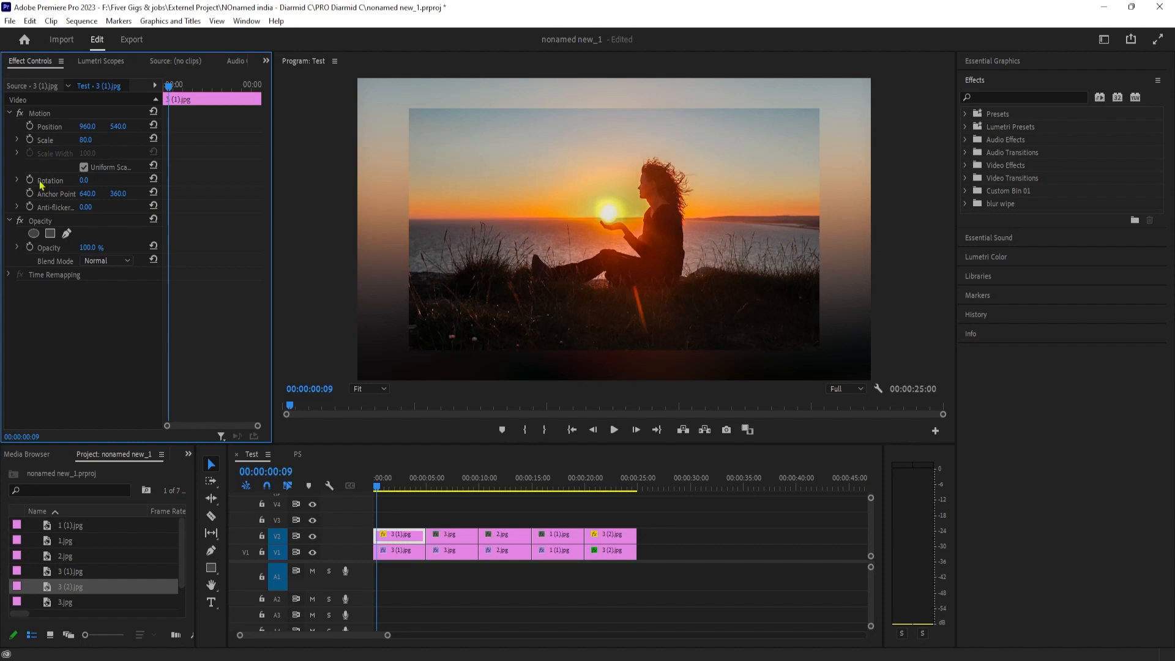
- Keyframe the first V2 clip's Scale at 00:00:00:09, and set it to 90 at 00:00:04:20
{"action": "left_click", "coordinate": [30, 140]}
{"action": "left_click_drag", "start_coordinate": [178, 83], "coordinate": [257, 124]}
{"action": "left_click", "coordinate": [97, 136]}
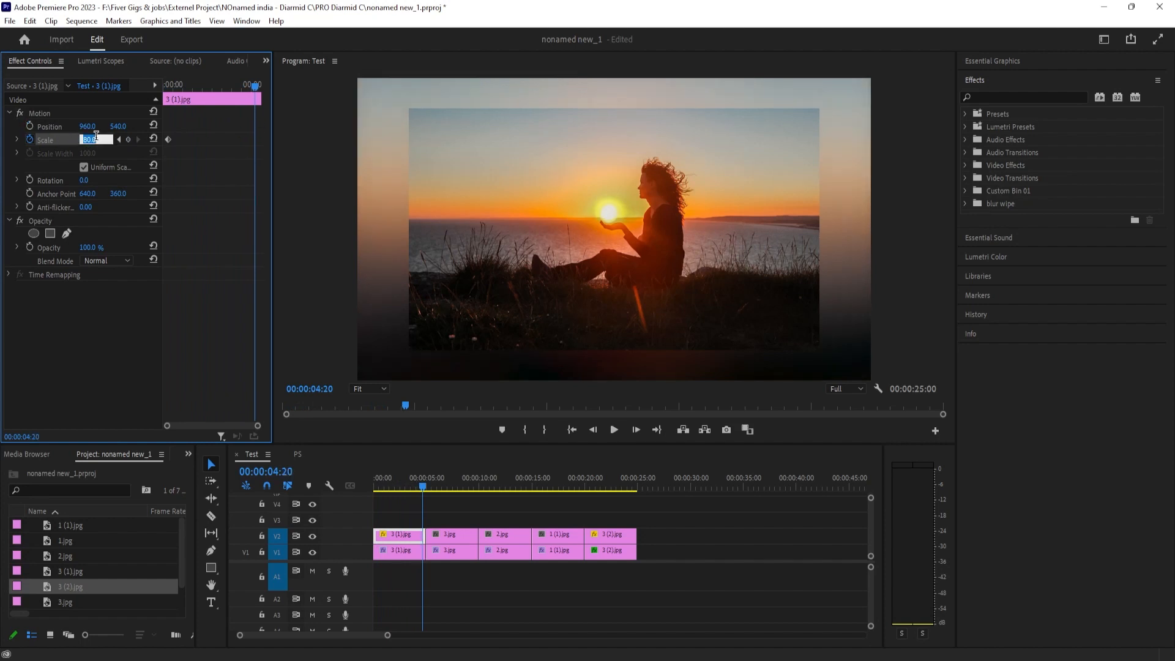
{"action": "type", "text": "90"}
{"action": "key", "text": "Return"}
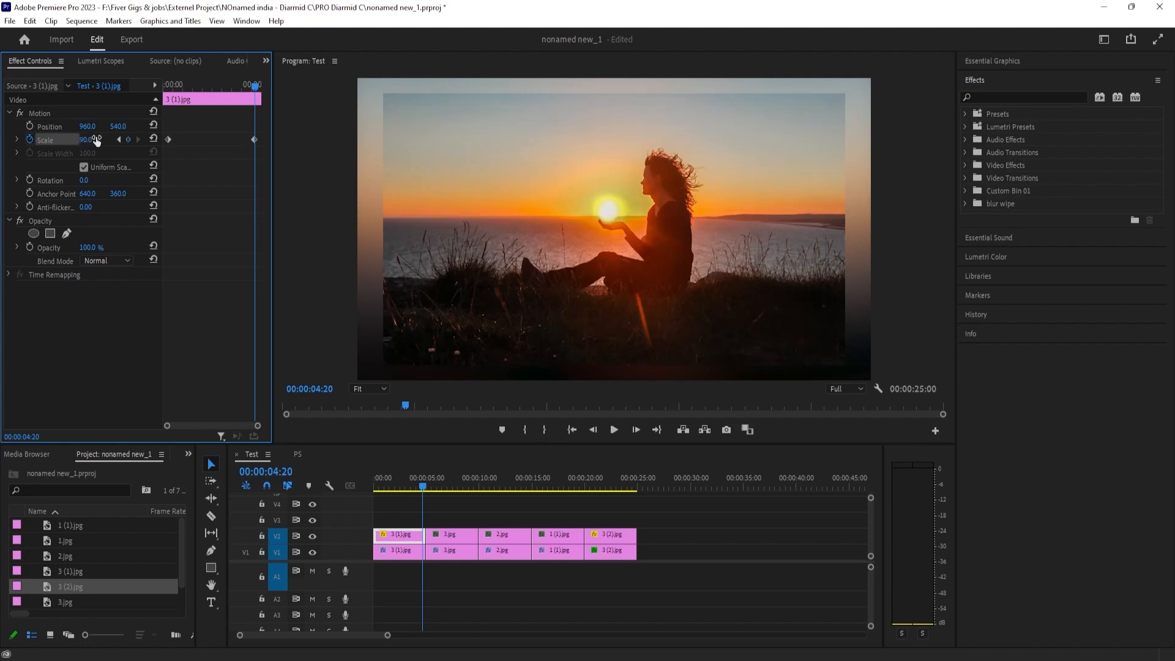
- Play the sequence from the start to review the first clip's scale animation
{"action": "left_click", "coordinate": [366, 501]}
{"action": "key", "text": "Home"}
{"action": "key", "text": "space"}
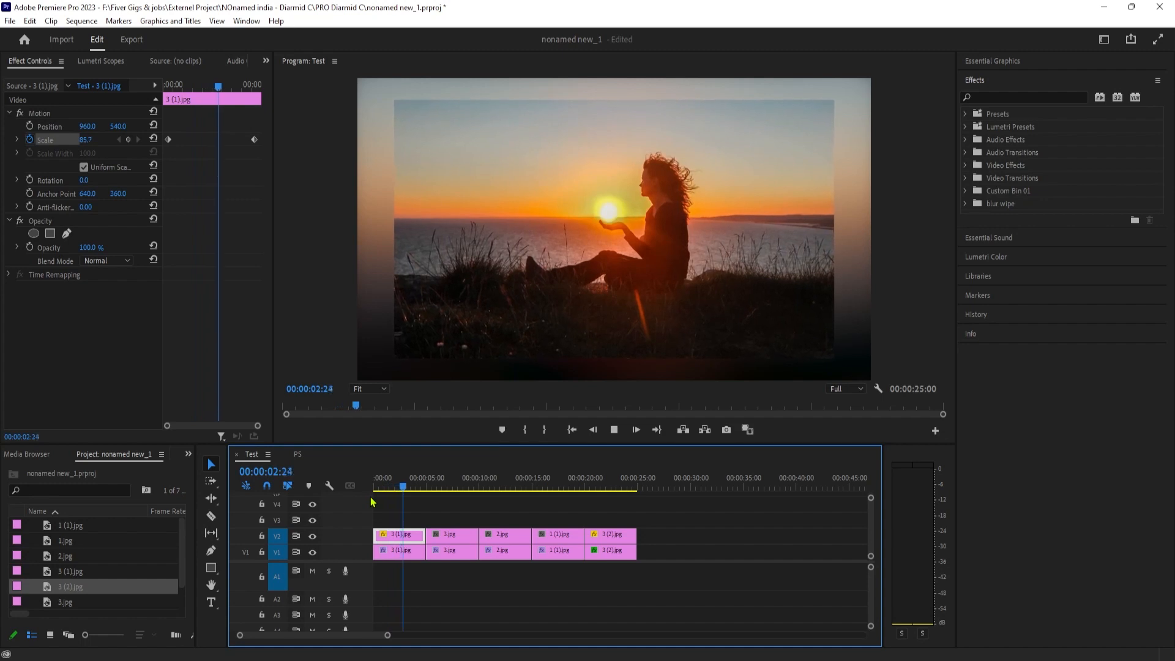
{"action": "key", "text": "space"}
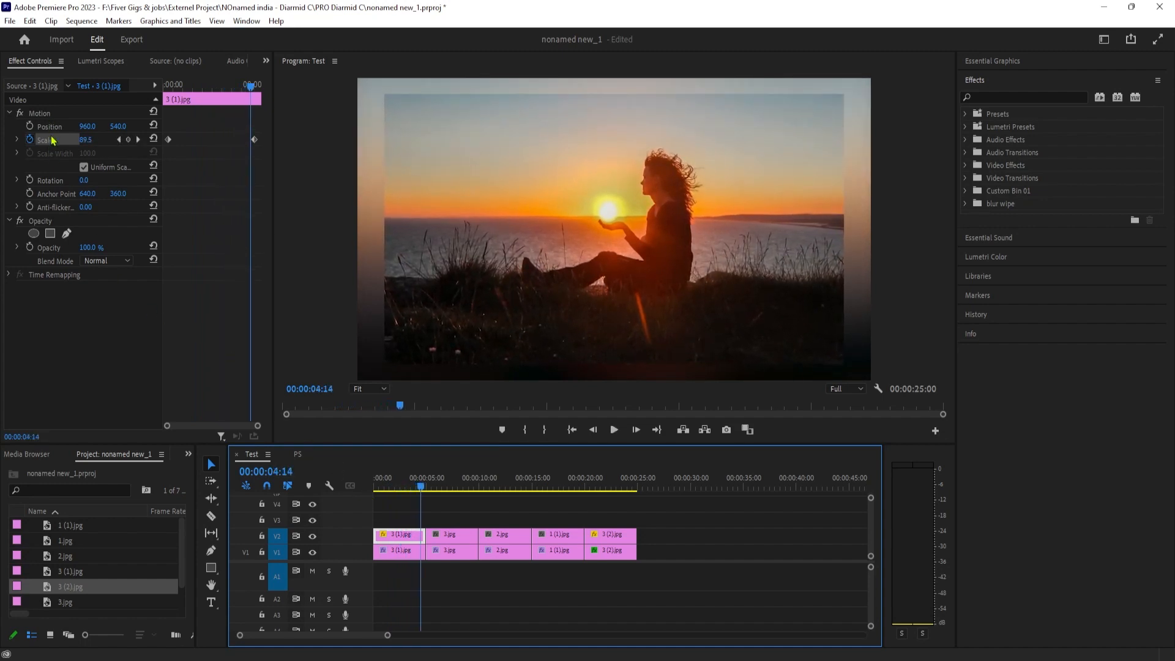
- Copy the Motion settings from the first V2 clip and paste them onto the other four V2 clips
{"action": "left_click", "coordinate": [44, 114]}
{"action": "right_click", "coordinate": [49, 115]}
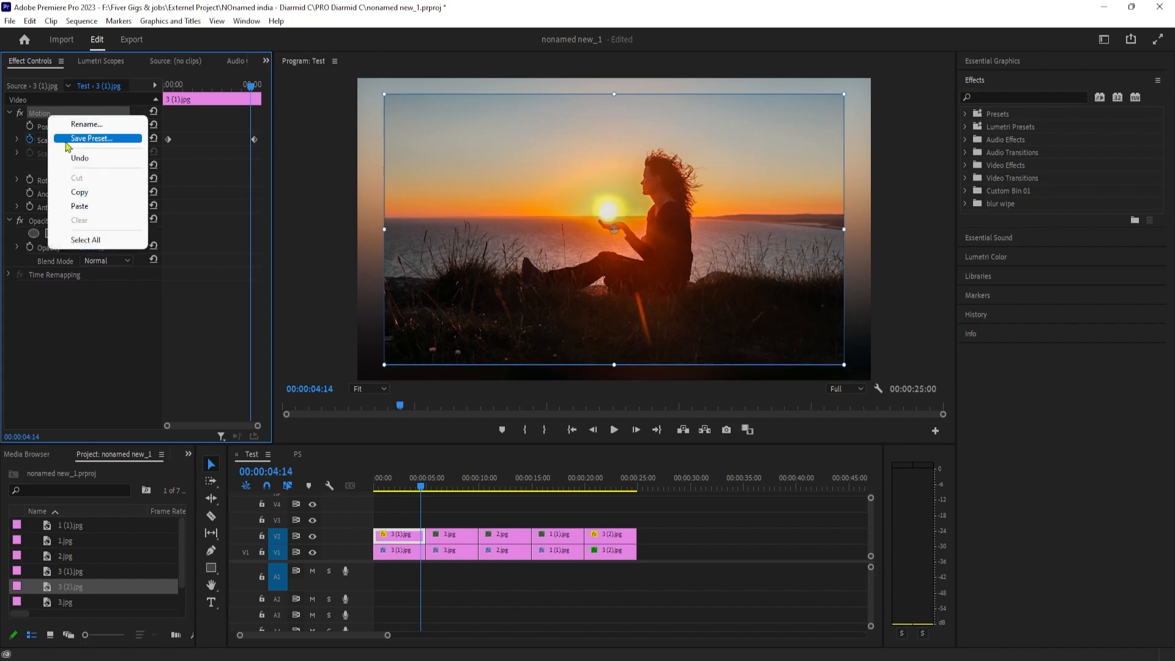
{"action": "left_click", "coordinate": [93, 193]}
{"action": "left_click_drag", "start_coordinate": [661, 533], "coordinate": [455, 537]}
{"action": "right_click", "coordinate": [455, 538]}
{"action": "left_click", "coordinate": [450, 537]}
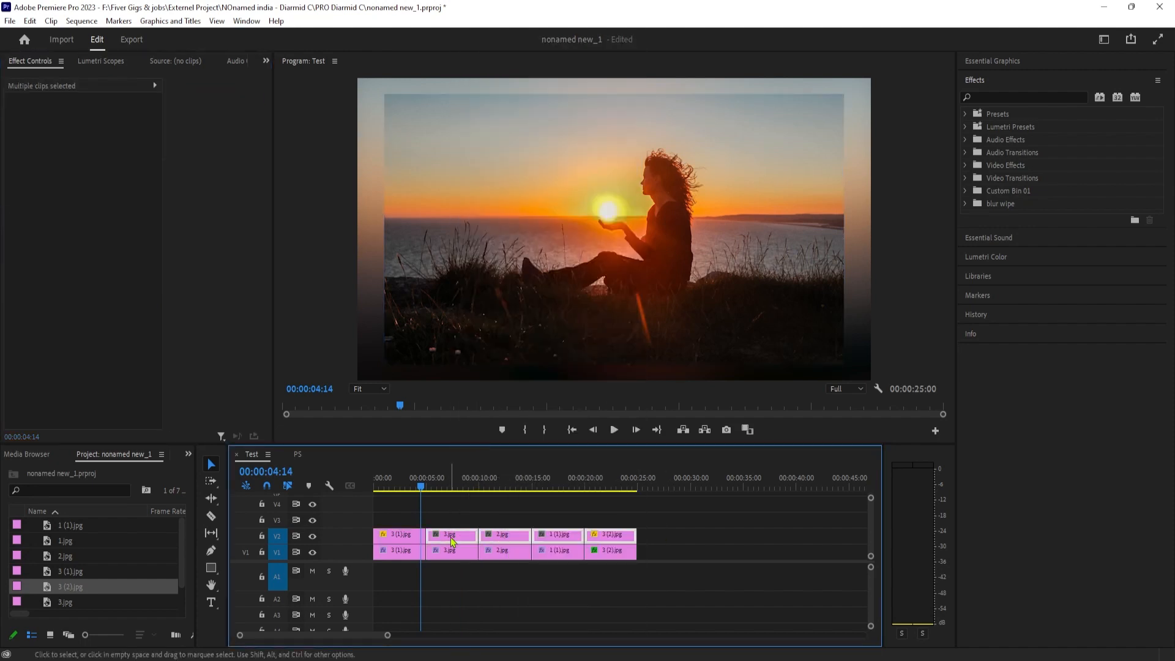
{"action": "key", "text": "ctrl+v"}
{"action": "left_click_drag", "start_coordinate": [446, 488], "coordinate": [384, 517]}
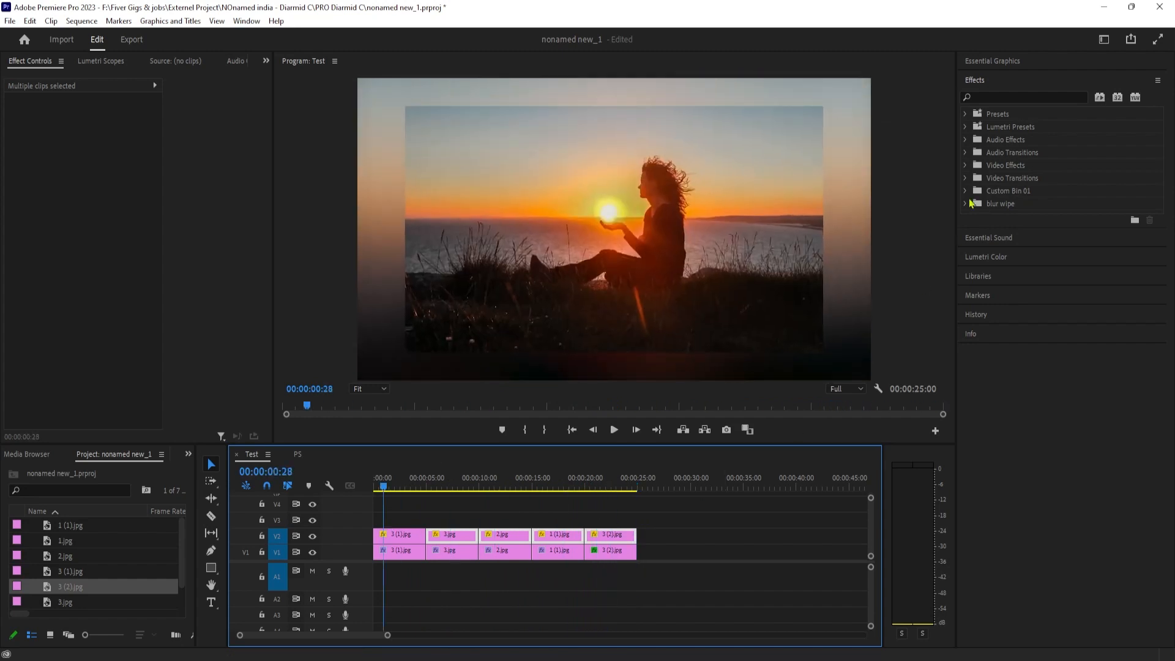
- Find the Radial Shadow effect and apply it to the first V2 clip, 3 (1).jpg
{"action": "left_click", "coordinate": [999, 98]}
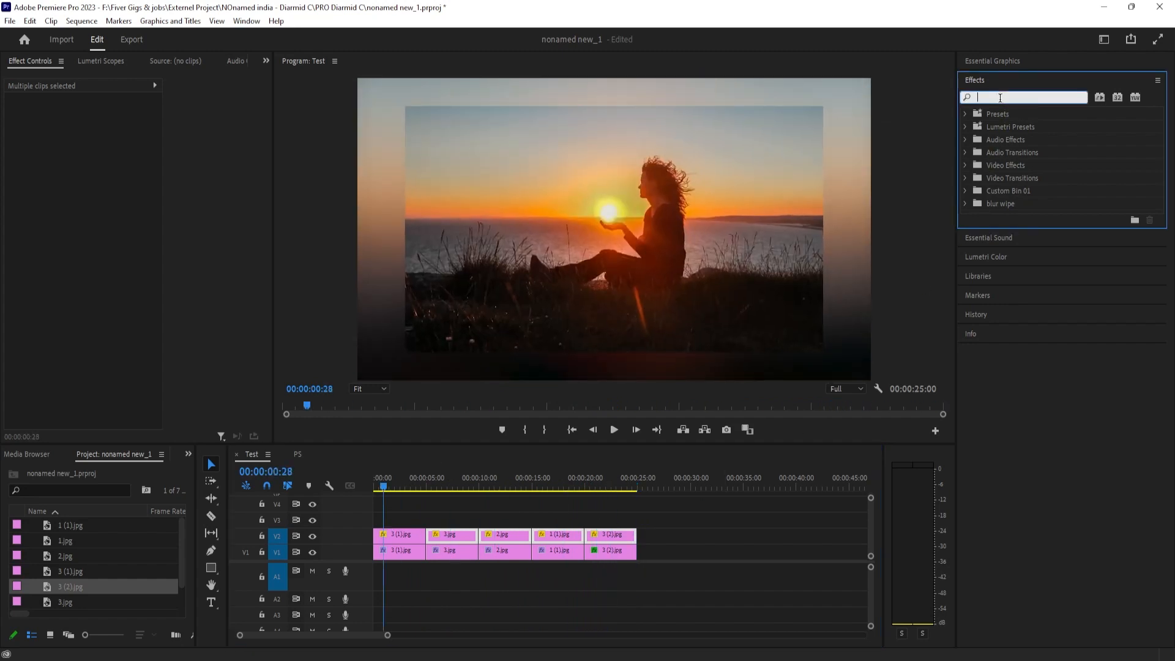
{"action": "type", "text": "radia"}
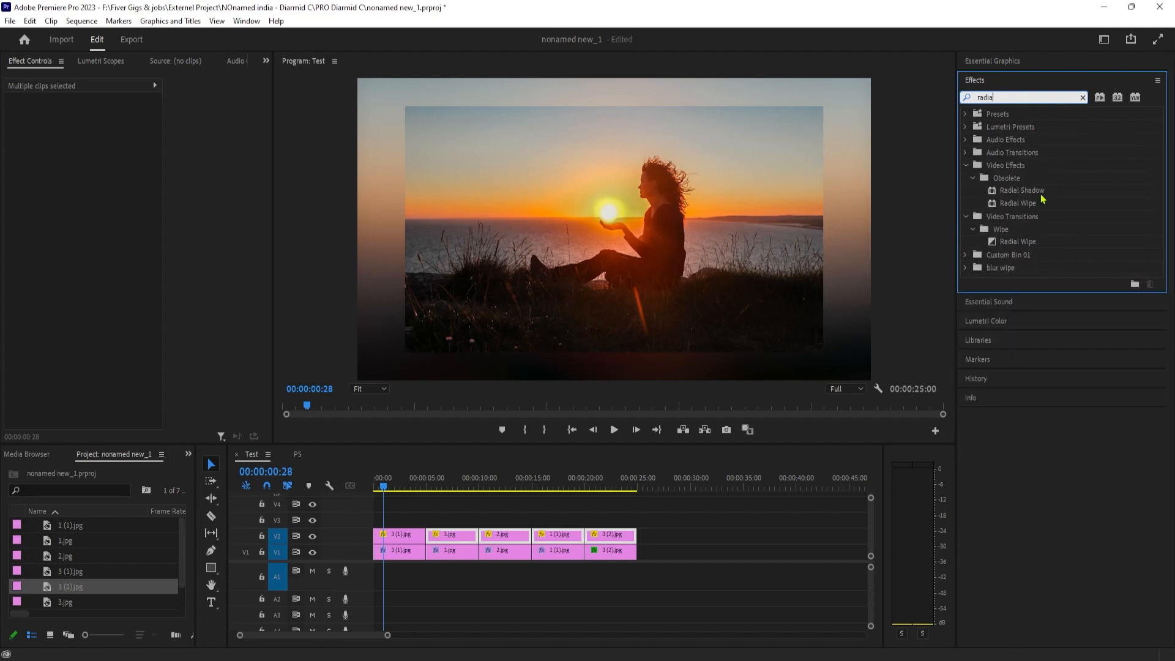
{"action": "left_click_drag", "start_coordinate": [1040, 195], "coordinate": [409, 542]}
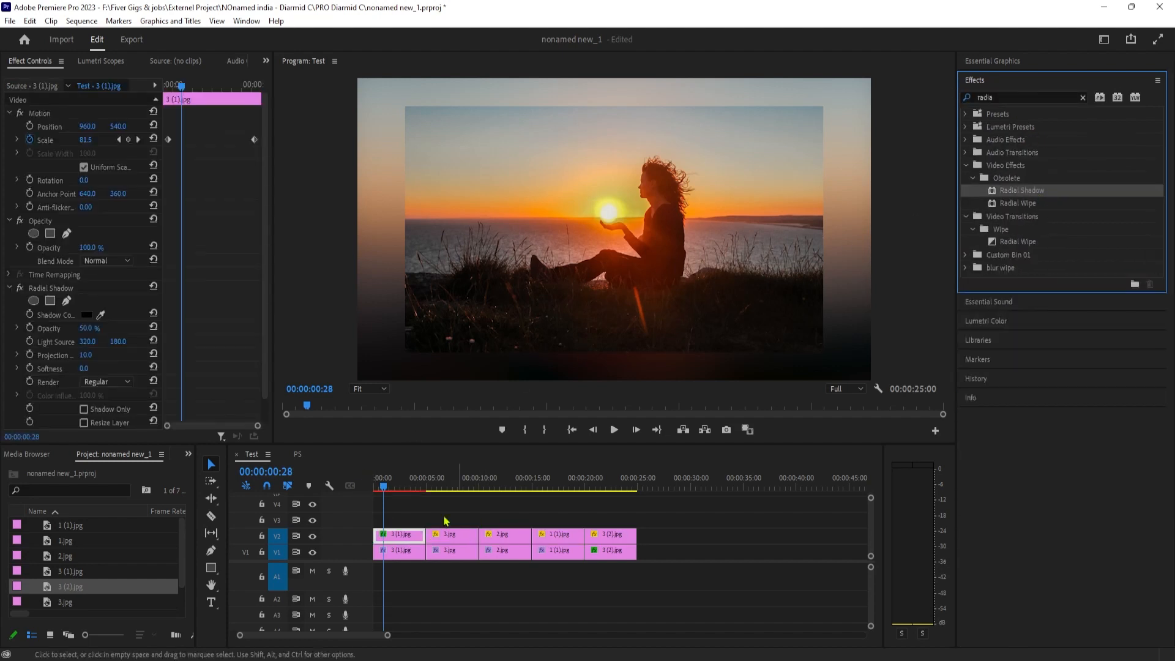
{"action": "scroll", "coordinate": [100, 315], "scroll_direction": "down", "scroll_amount": 2}
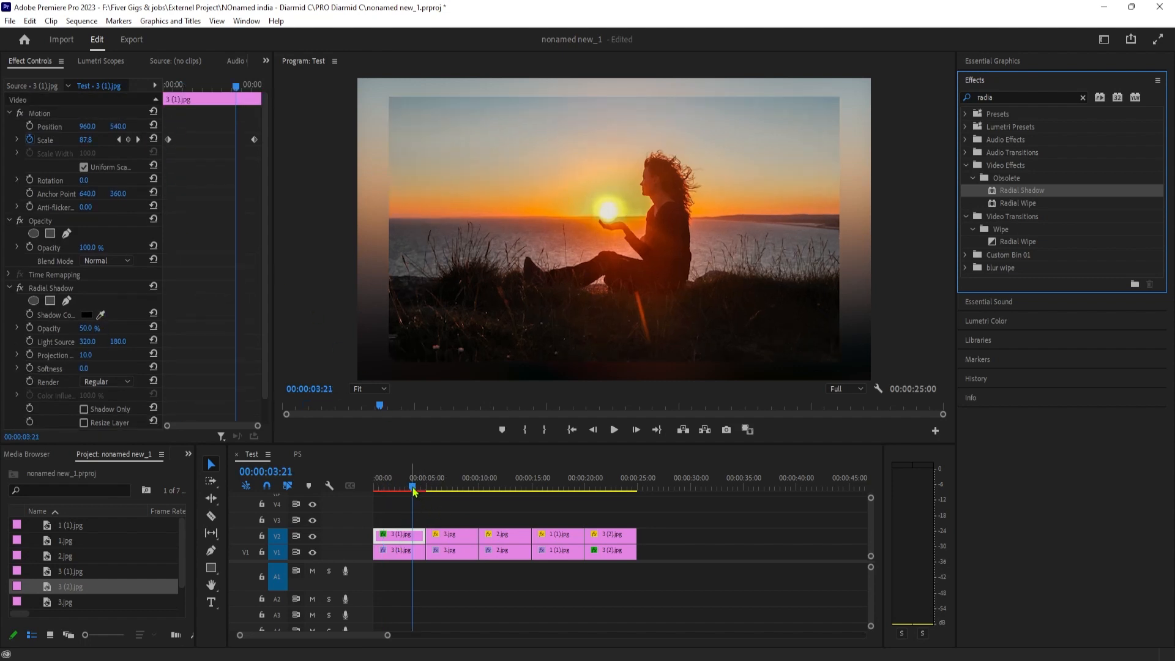
{"action": "left_click_drag", "start_coordinate": [404, 488], "coordinate": [367, 494]}
{"action": "key", "text": "space"}
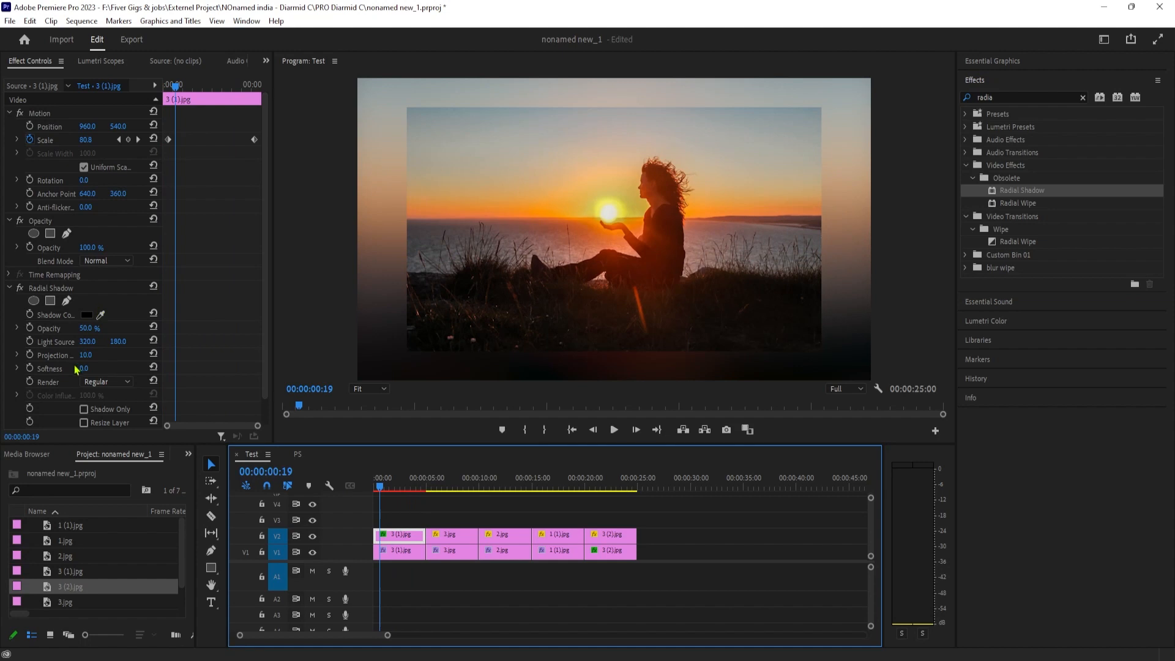
- Set the Radial Shadow's colour to white (FFFFFF) and enable Resize Layer
{"action": "scroll", "coordinate": [90, 391], "scroll_direction": "down", "scroll_amount": 1}
{"action": "left_click", "coordinate": [89, 302]}
{"action": "left_click_drag", "start_coordinate": [470, 362], "coordinate": [428, 447]}
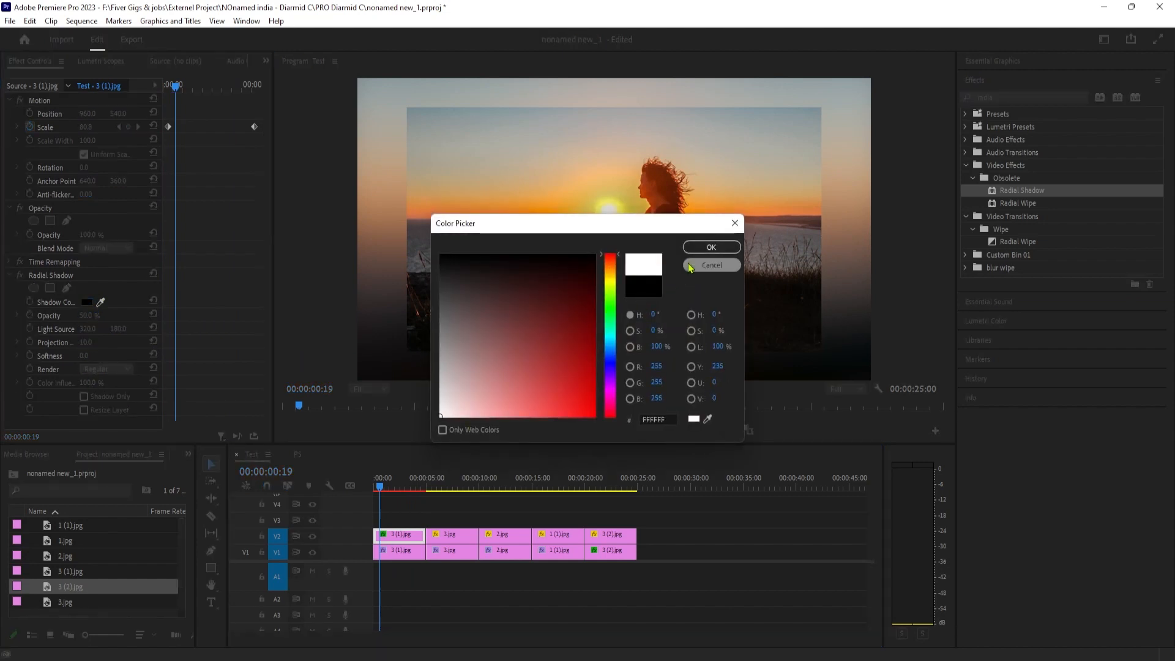
{"action": "left_click", "coordinate": [710, 248]}
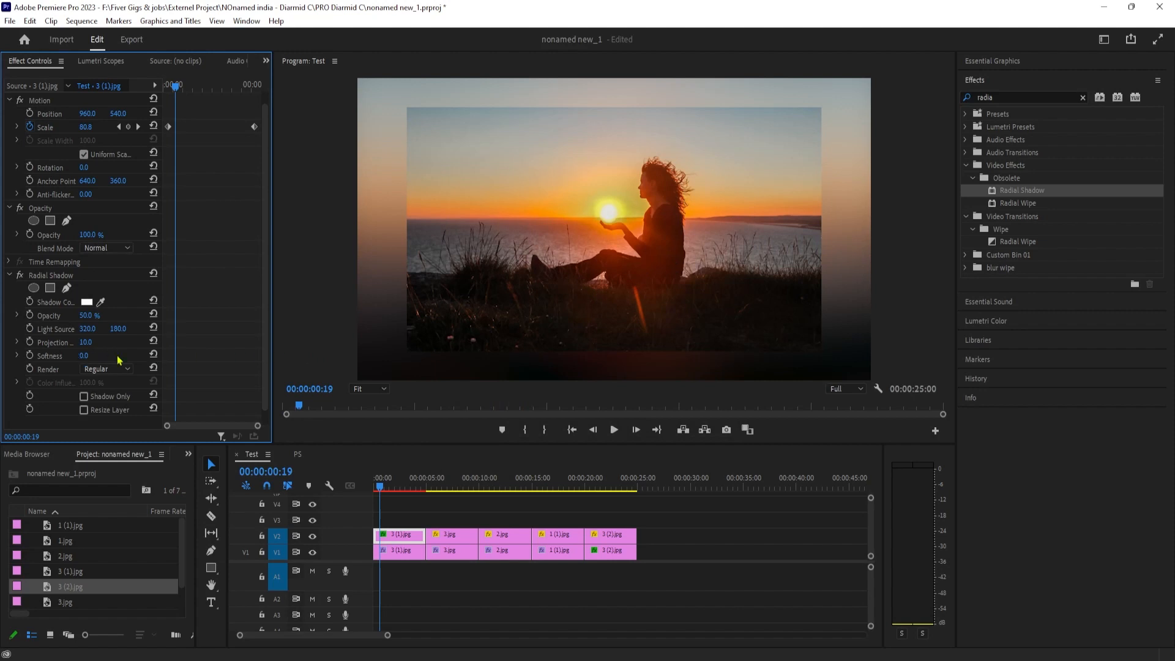
{"action": "left_click", "coordinate": [84, 410]}
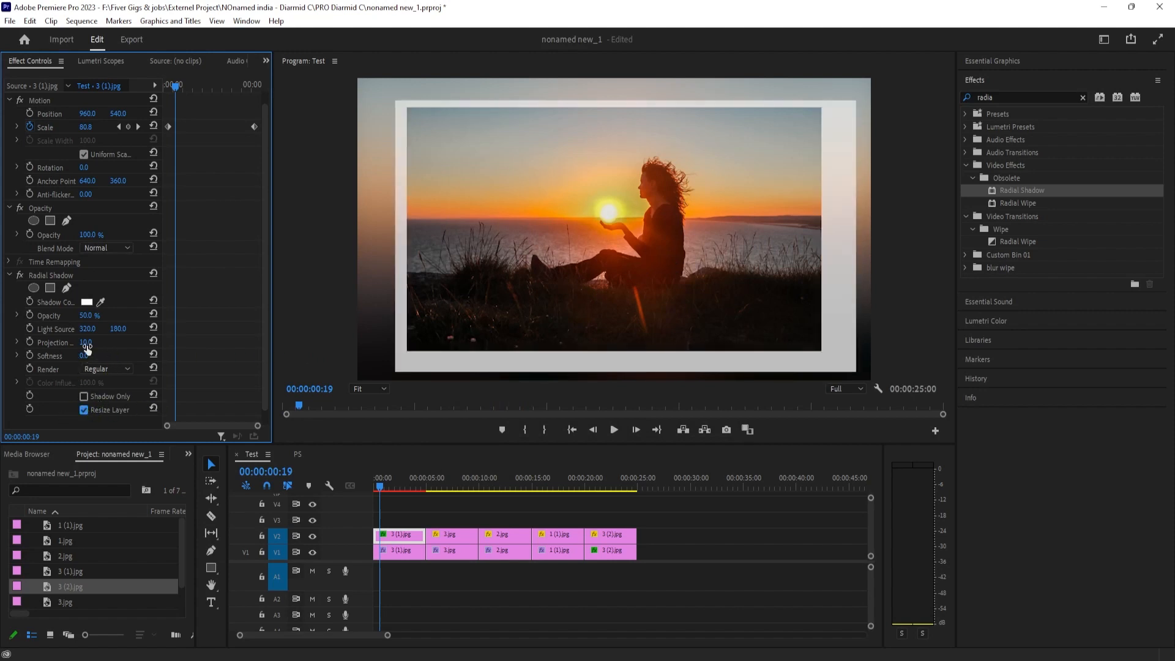
- Set the Radial Shadow's Opacity to 100%, Projection Distance to 5 and Light Source to 552, 371
{"action": "left_click", "coordinate": [86, 315]}
{"action": "type", "text": "100"}
{"action": "key", "text": "Return"}
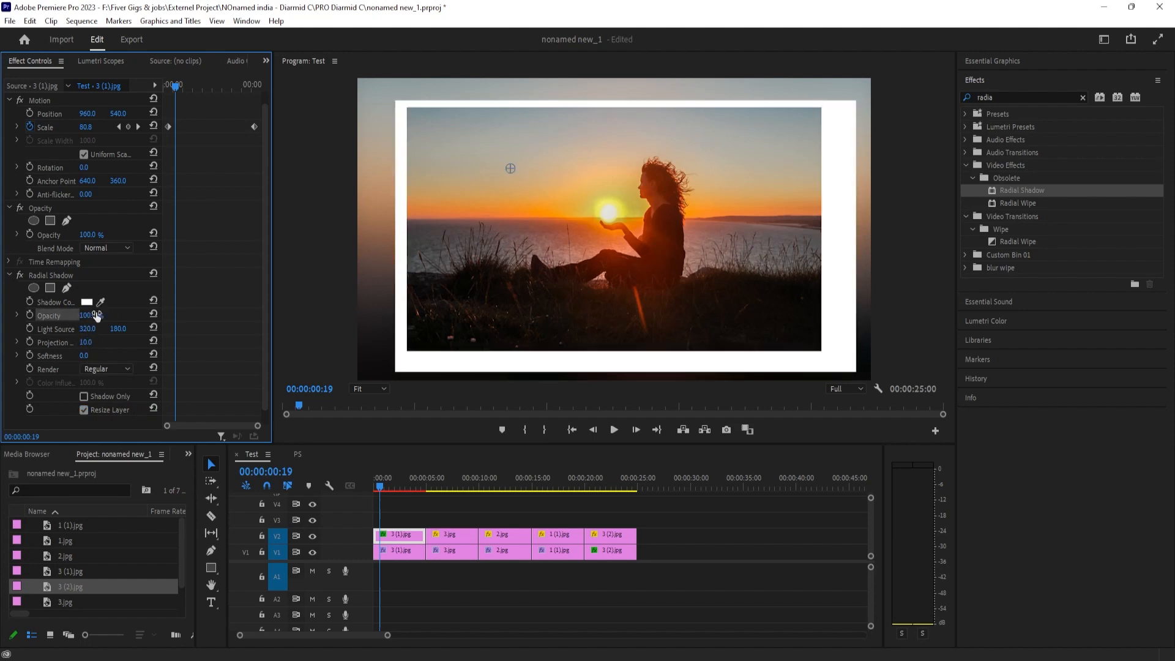
{"action": "left_click", "coordinate": [96, 341]}
{"action": "type", "text": "5"}
{"action": "key", "text": "Return"}
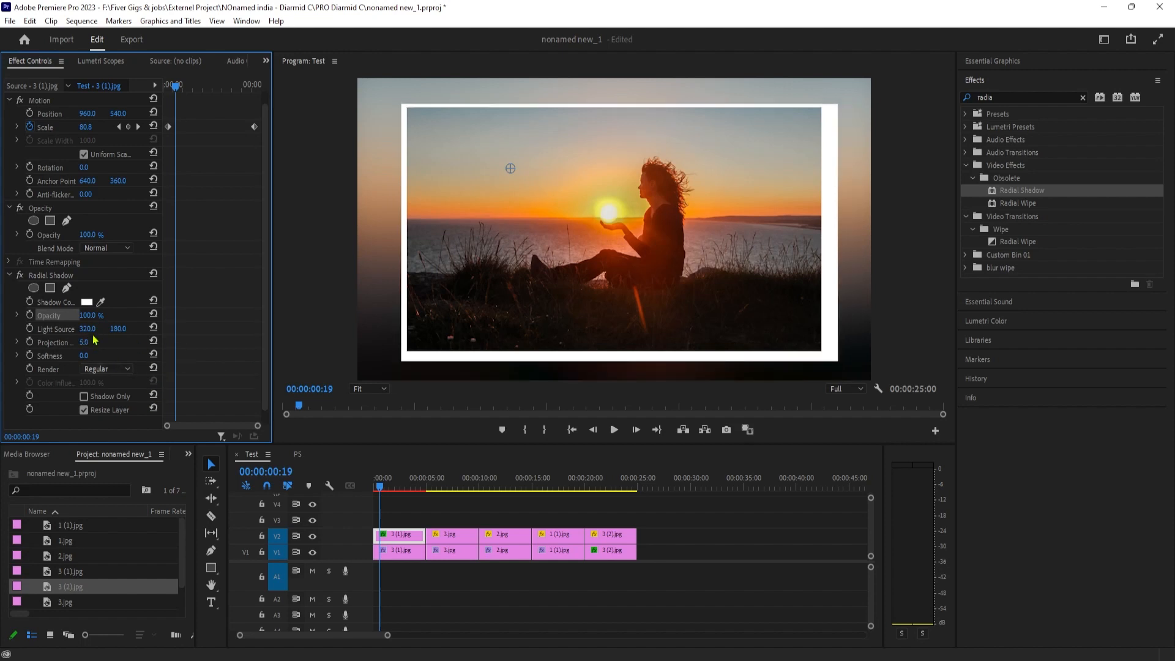
{"action": "left_click_drag", "start_coordinate": [84, 331], "coordinate": [239, 332]}
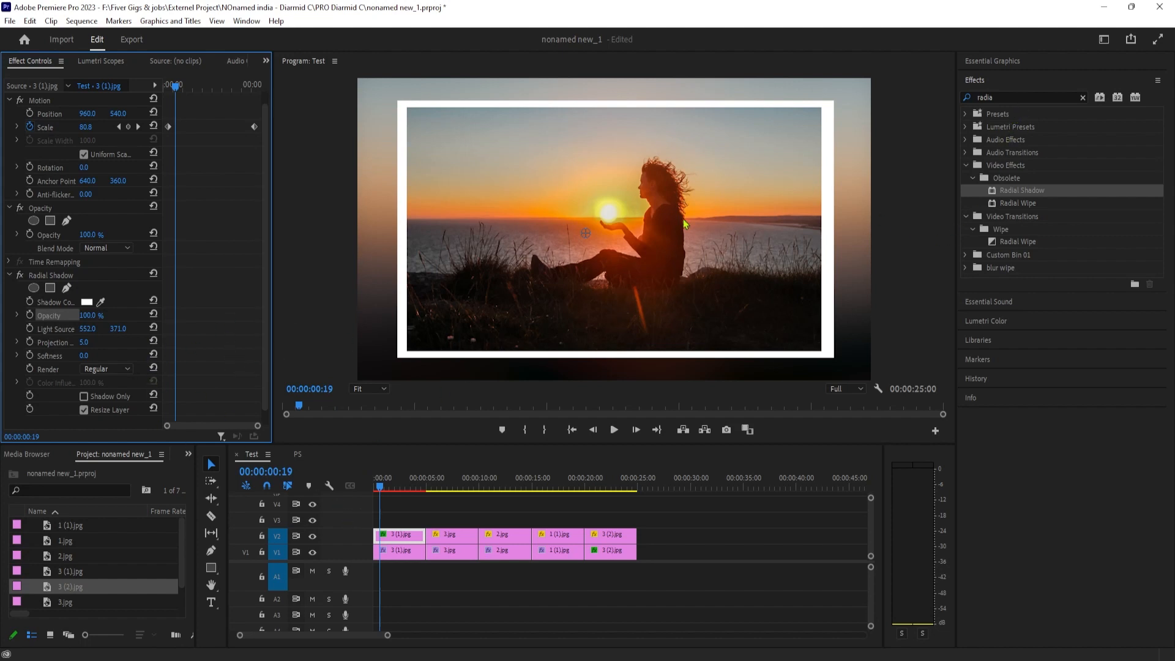
- Find the Drop Shadow effect, apply it to the first V2 clip and select it among the clip's effects
{"action": "left_click", "coordinate": [992, 97]}
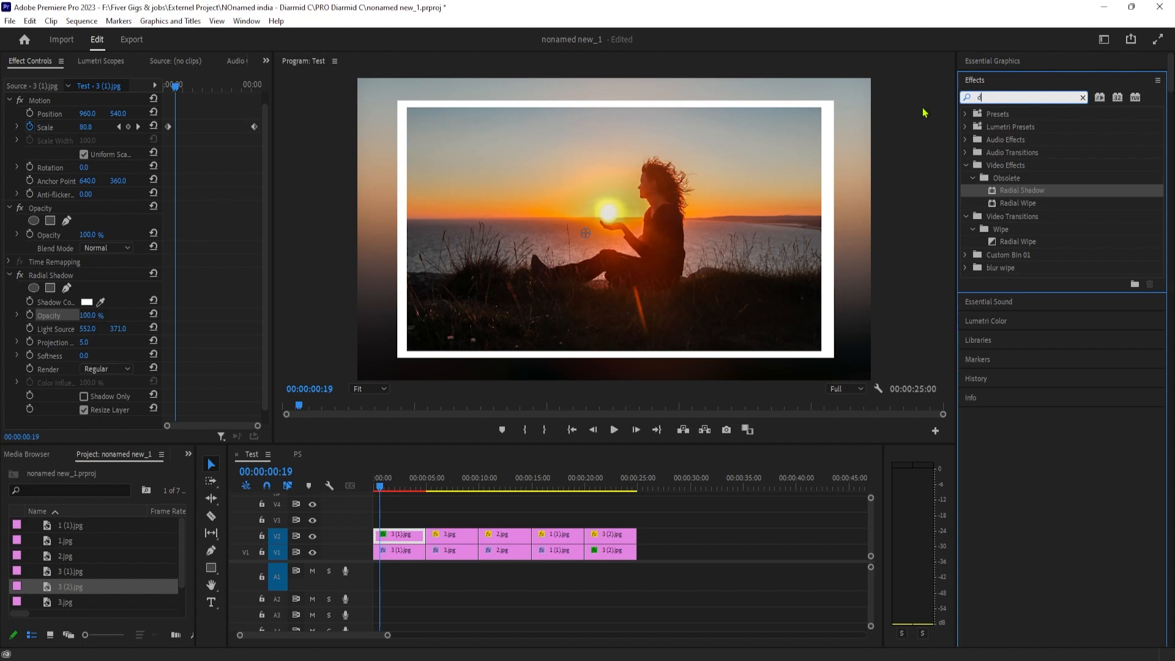
{"action": "type", "text": "drop"}
{"action": "left_click_drag", "start_coordinate": [996, 218], "coordinate": [396, 535]}
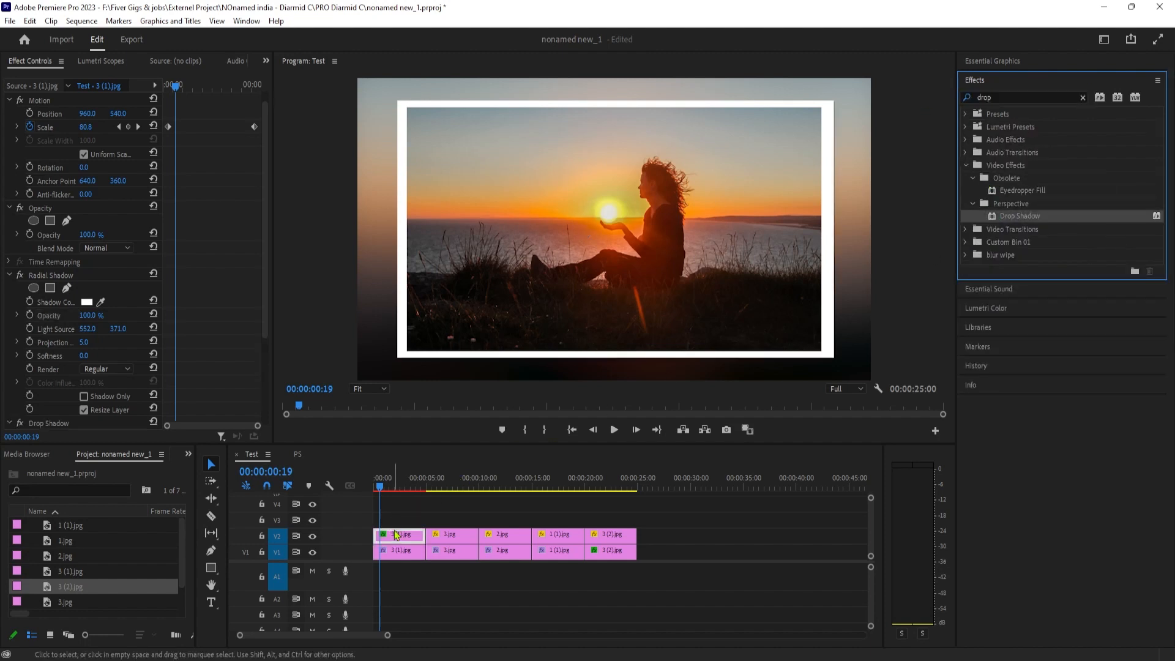
{"action": "scroll", "coordinate": [153, 342], "scroll_direction": "down", "scroll_amount": 5}
{"action": "scroll", "coordinate": [153, 346], "scroll_direction": "down", "scroll_amount": 1}
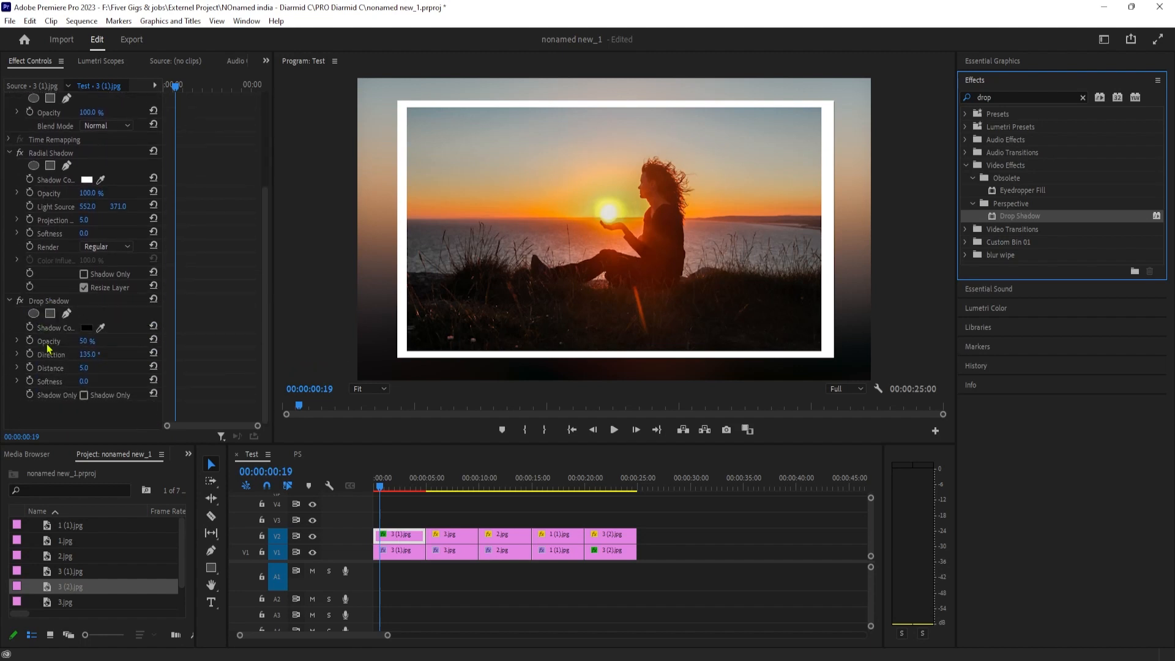
{"action": "left_click", "coordinate": [61, 302]}
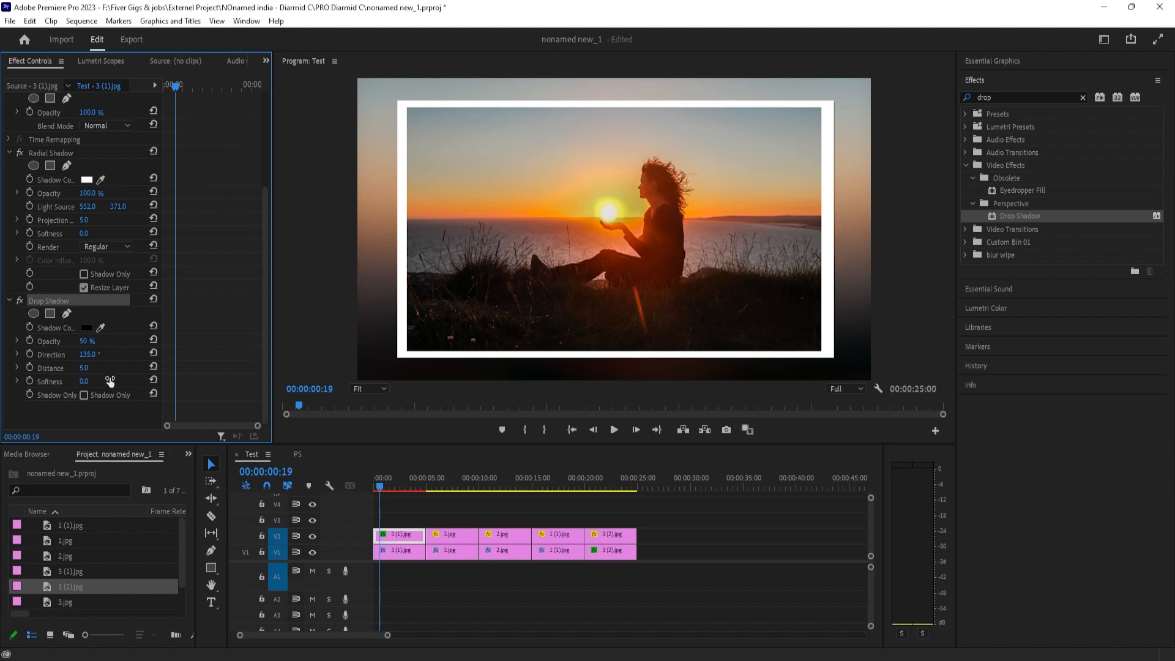
- Set the Drop Shadow's Opacity to 100%, Distance to 85 and Softness to 135
{"action": "left_click", "coordinate": [85, 341]}
{"action": "key", "text": "Return"}
{"action": "left_click", "coordinate": [84, 367]}
{"action": "key", "text": "Return"}
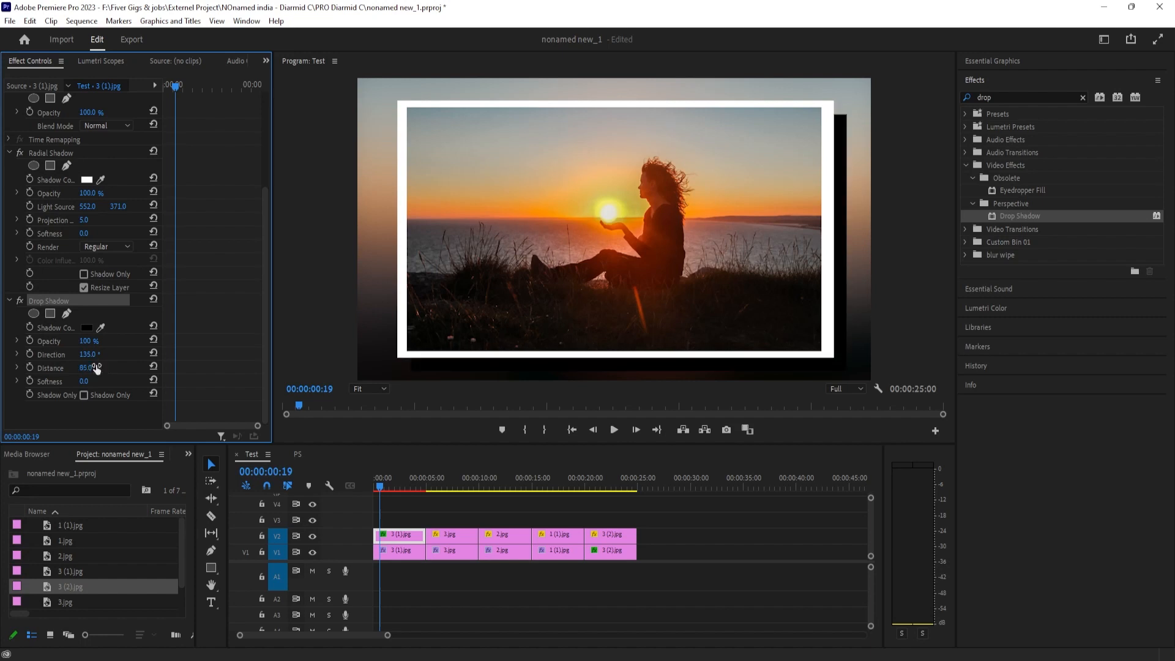
{"action": "left_click", "coordinate": [84, 380]}
{"action": "type", "text": "135"}
{"action": "key", "text": "Return"}
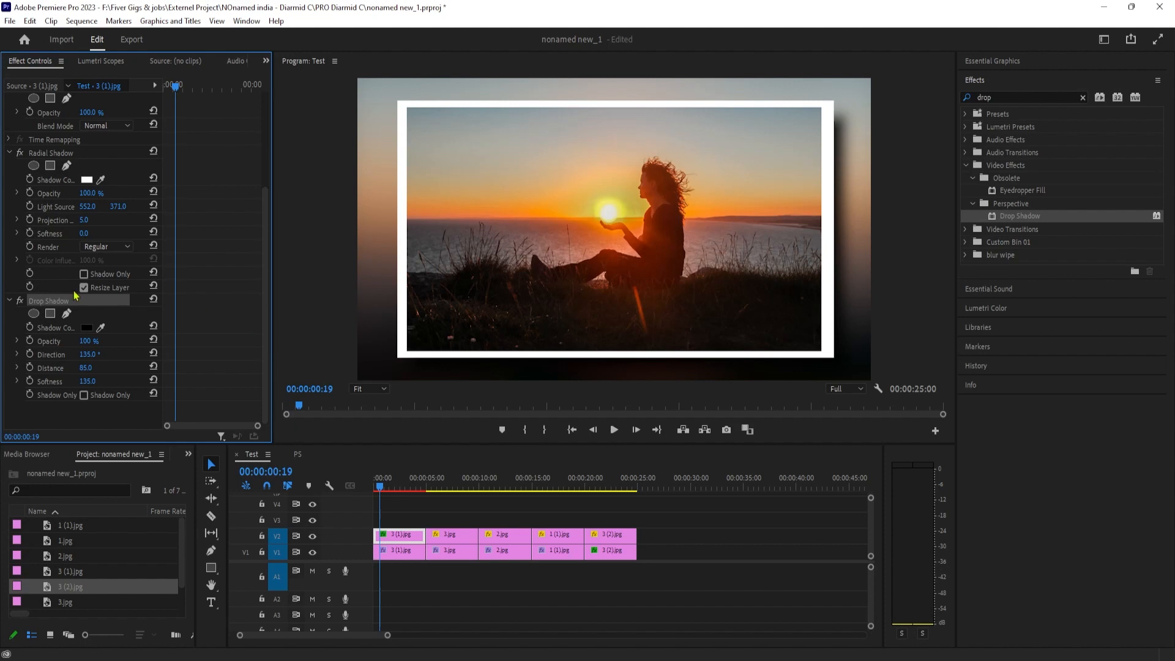
- Copy the Radial Shadow and Drop Shadow effects from the first V2 clip and paste them onto the other four V2 clips
{"action": "left_click", "coordinate": [47, 155]}
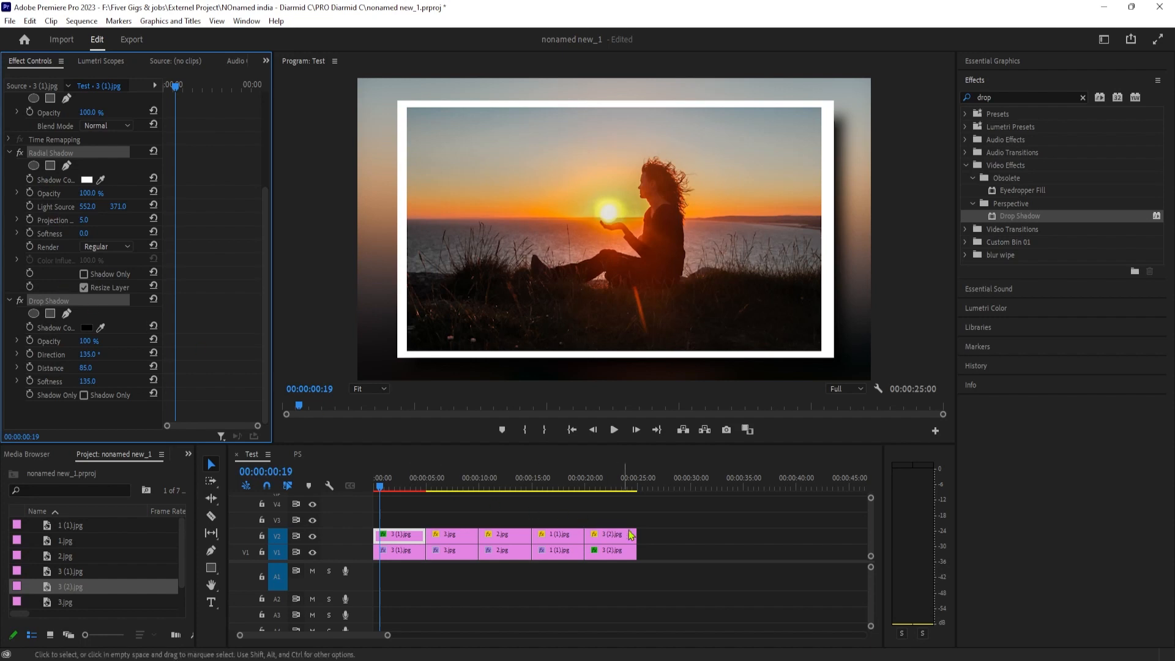
{"action": "left_click_drag", "start_coordinate": [664, 536], "coordinate": [453, 517]}
{"action": "left_click", "coordinate": [405, 542]}
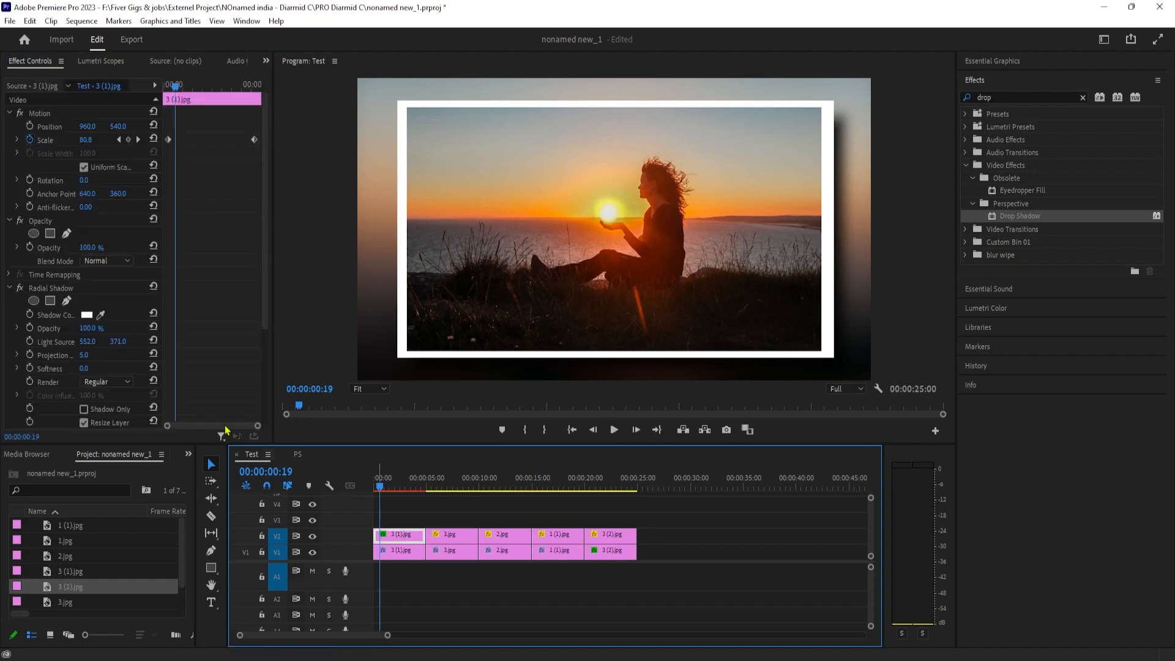
{"action": "left_click", "coordinate": [51, 287]}
{"action": "scroll", "coordinate": [86, 354], "scroll_direction": "down", "scroll_amount": 3}
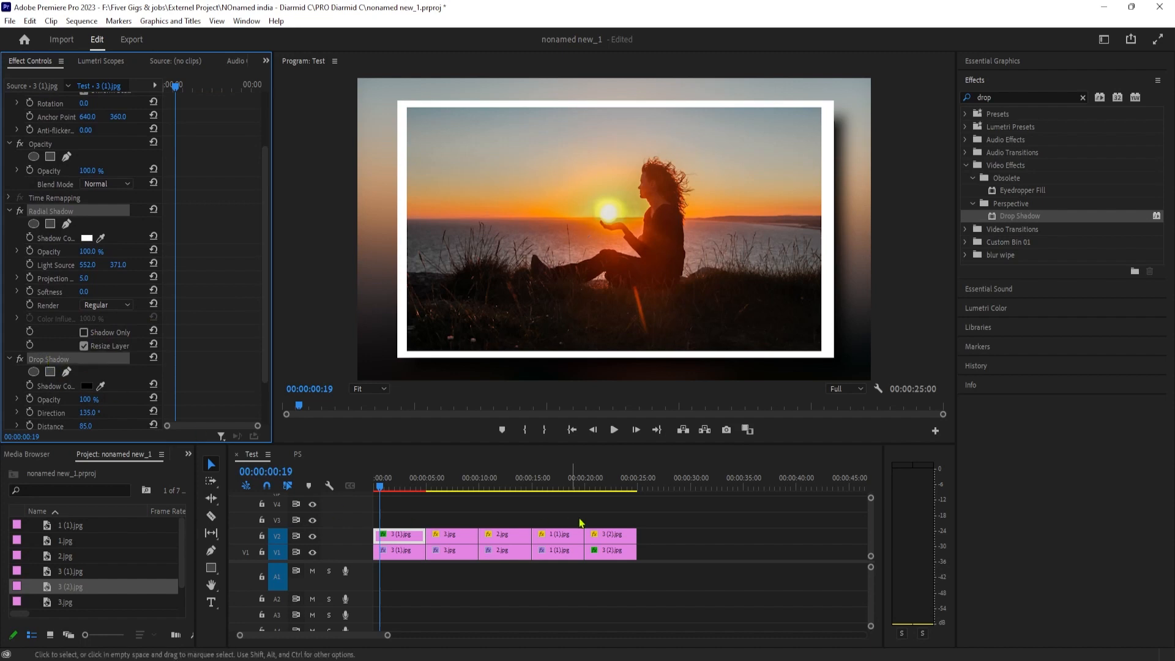
{"action": "left_click_drag", "start_coordinate": [675, 539], "coordinate": [458, 531]}
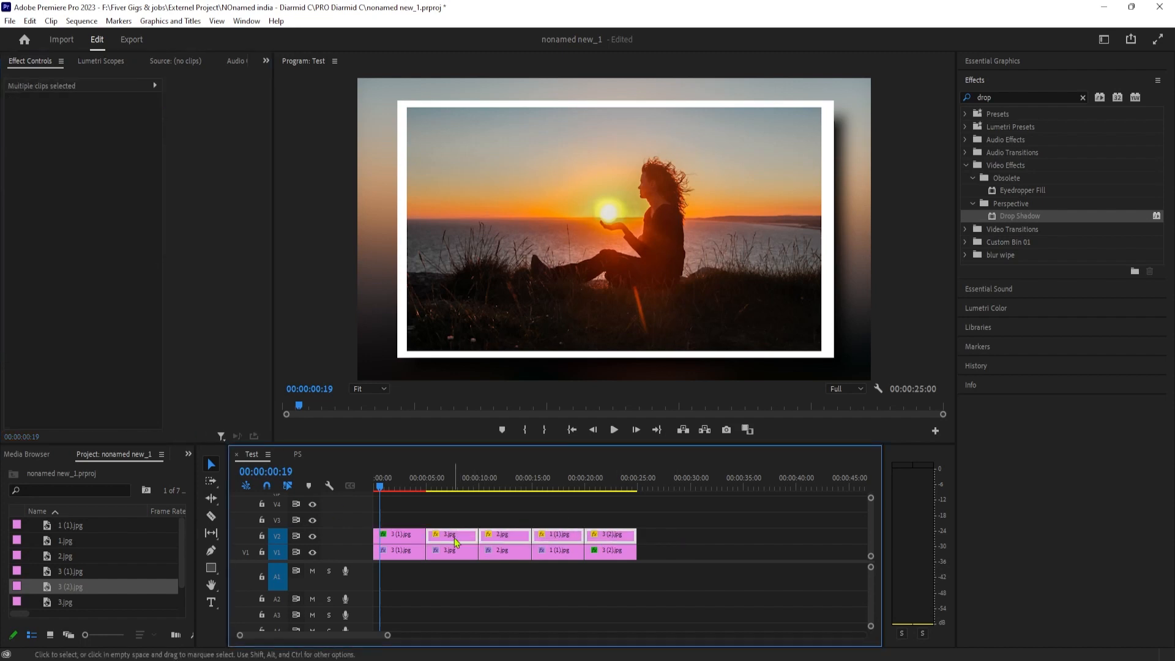
{"action": "left_click_drag", "start_coordinate": [458, 483], "coordinate": [406, 484]}
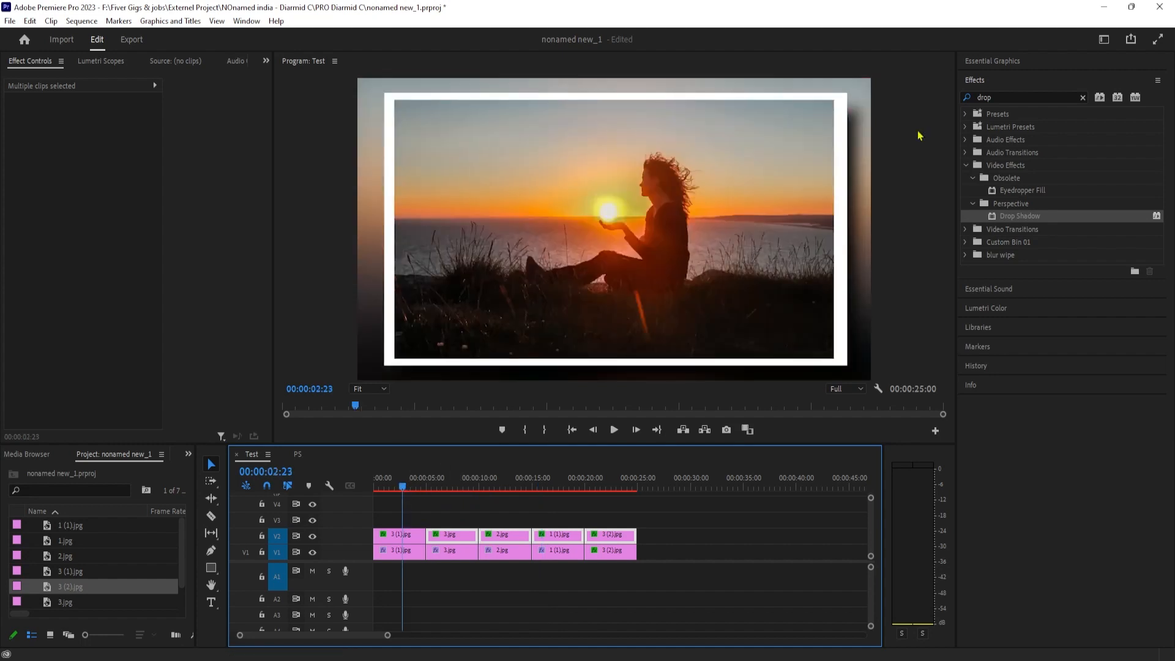
- Search the effects for "slide" and set the Slide video transition as the default transition
{"action": "left_click", "coordinate": [1083, 98]}
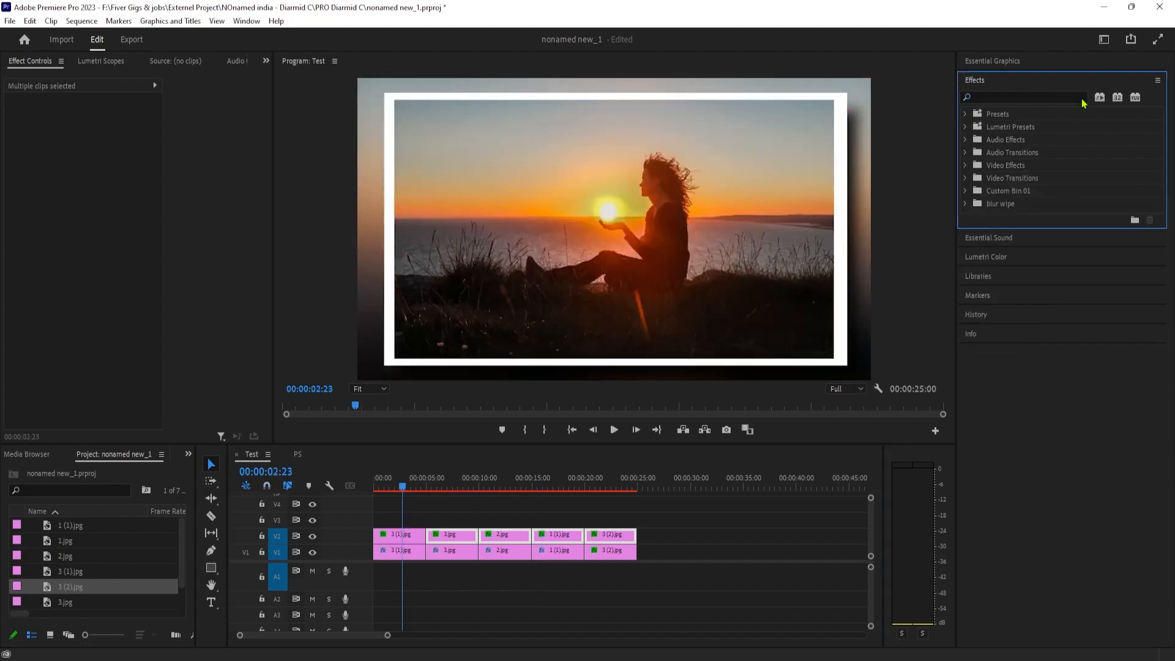
{"action": "left_click", "coordinate": [1039, 86]}
{"action": "left_click", "coordinate": [1001, 85]}
{"action": "left_click", "coordinate": [1024, 97]}
{"action": "type", "text": "slid"}
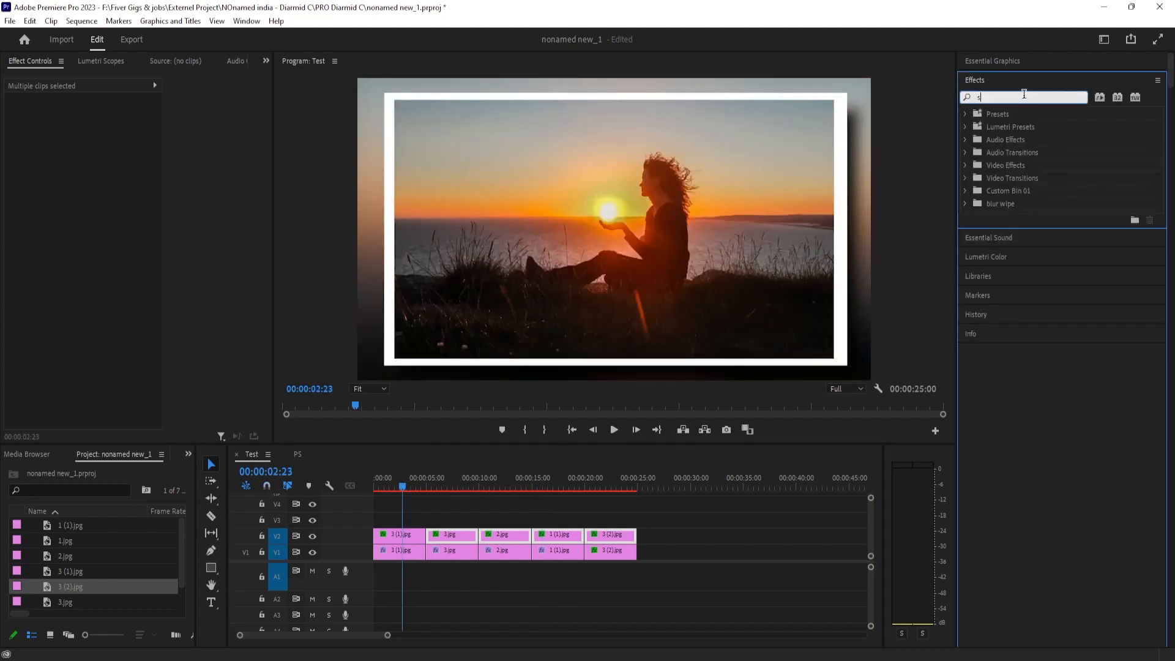
{"action": "left_click_drag", "start_coordinate": [1020, 310], "coordinate": [984, 306]}
{"action": "right_click", "coordinate": [1002, 310]}
{"action": "left_click", "coordinate": [1038, 317]}
- Apply the default transition to all clips on tracks V1 and V2
{"action": "mouse_move", "coordinate": [687, 569]}
{"action": "left_mouse_down"}
{"action": "mouse_move", "coordinate": [539, 526]}
{"action": "mouse_move", "coordinate": [375, 520]}
{"action": "left_mouse_up"}
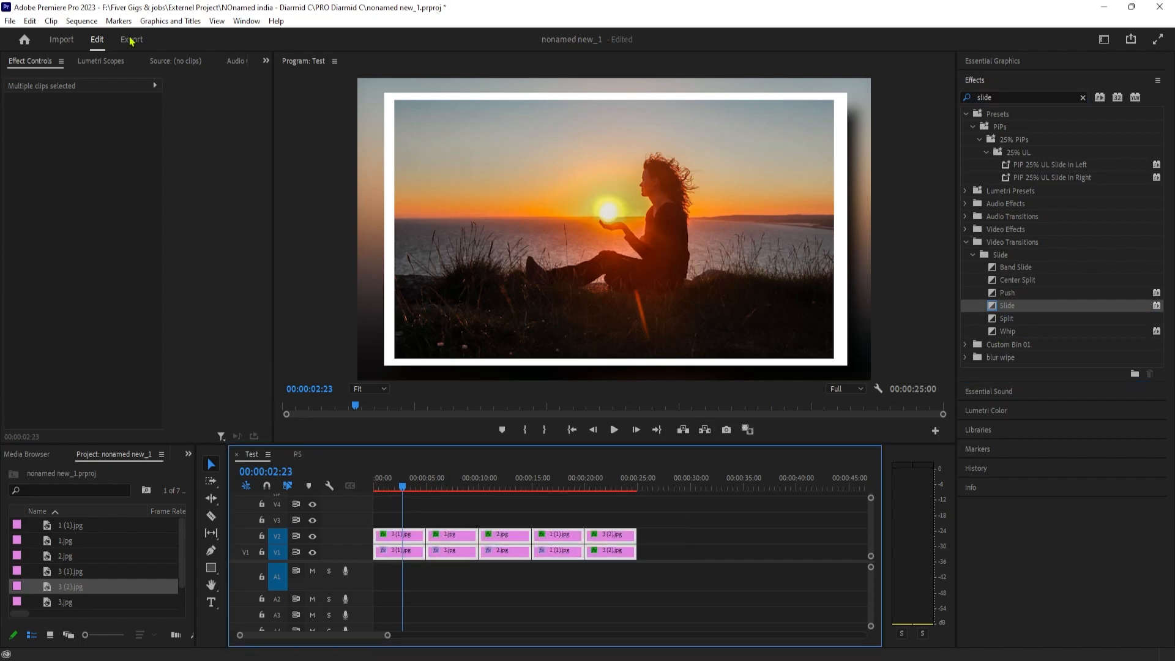
{"action": "left_click", "coordinate": [82, 21]}
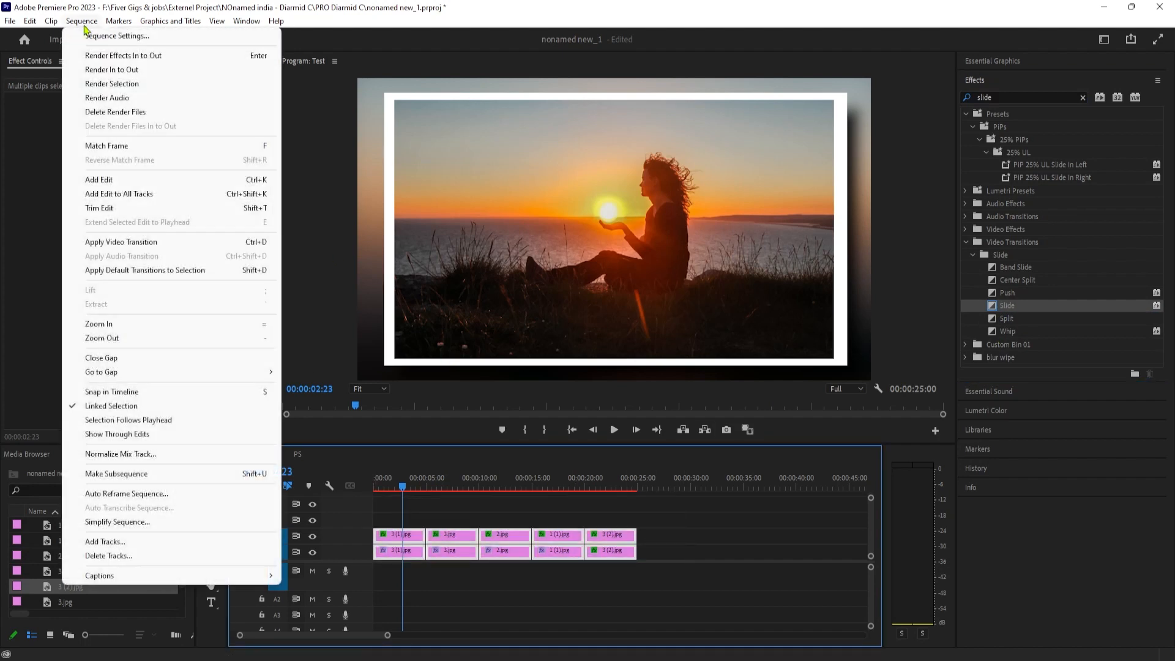
{"action": "left_click", "coordinate": [135, 269]}
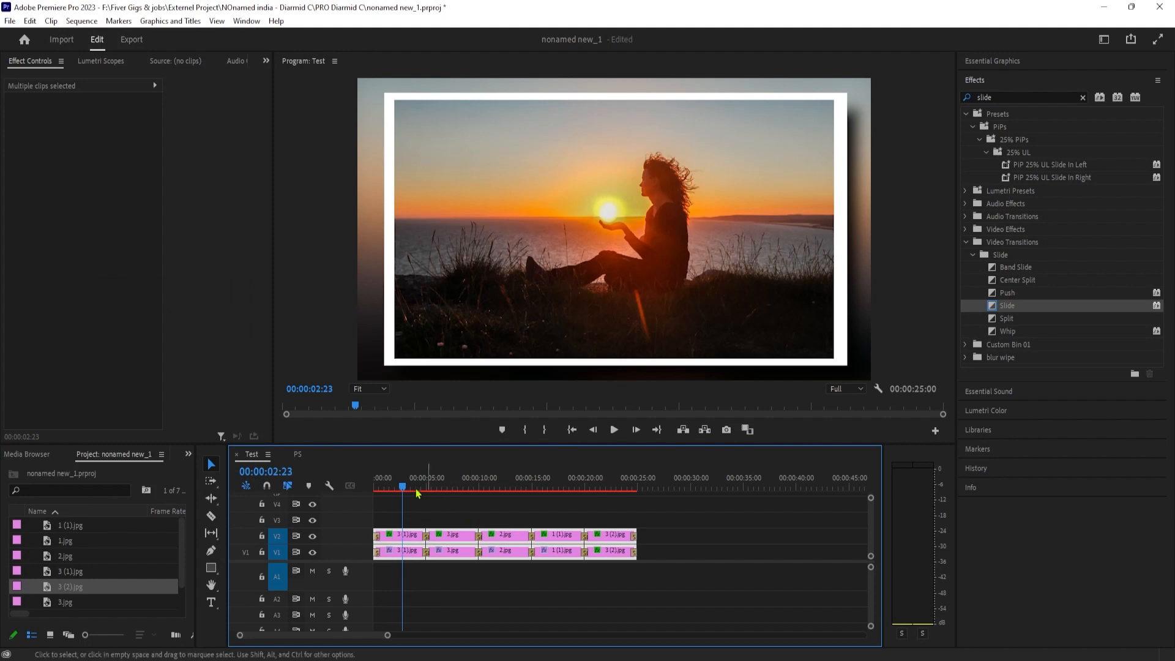
{"action": "key", "text": "Home"}
{"action": "key", "text": "space"}
{"action": "key", "text": "space"}
{"action": "left_click_drag", "start_coordinate": [388, 634], "coordinate": [358, 635]}
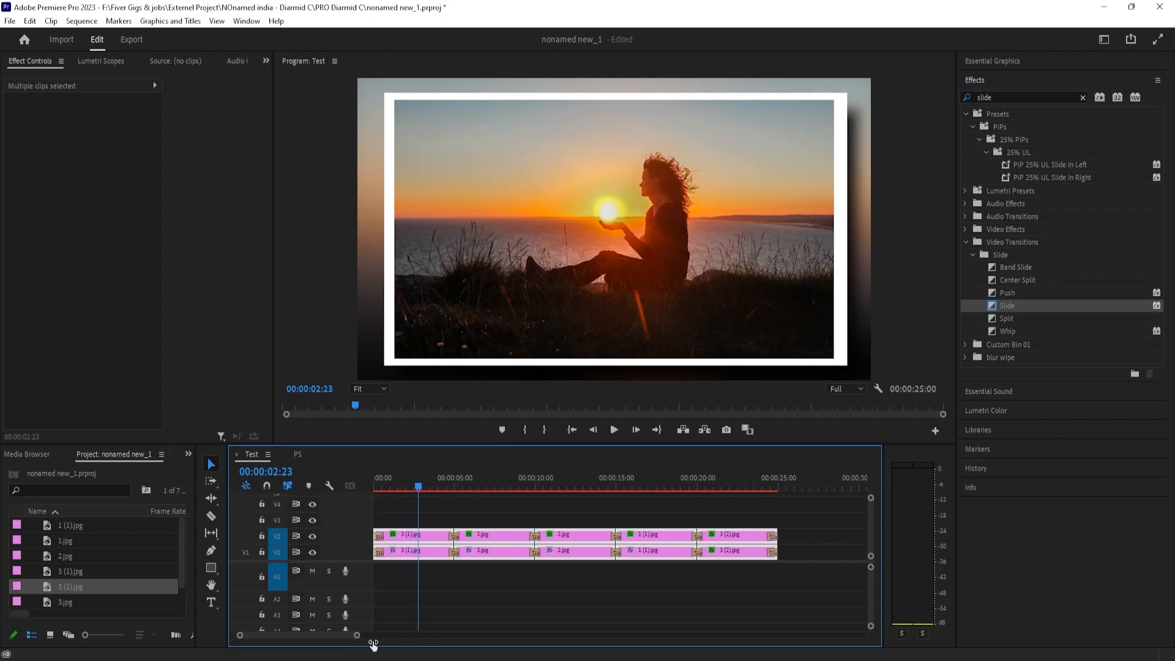
- Delete the Slide transitions at the start of the first clips and the end of the last clips on V1 and V2
{"action": "left_click", "coordinate": [403, 612]}
{"action": "left_click", "coordinate": [379, 537]}
{"action": "left_click", "coordinate": [379, 554], "text": "shift"}
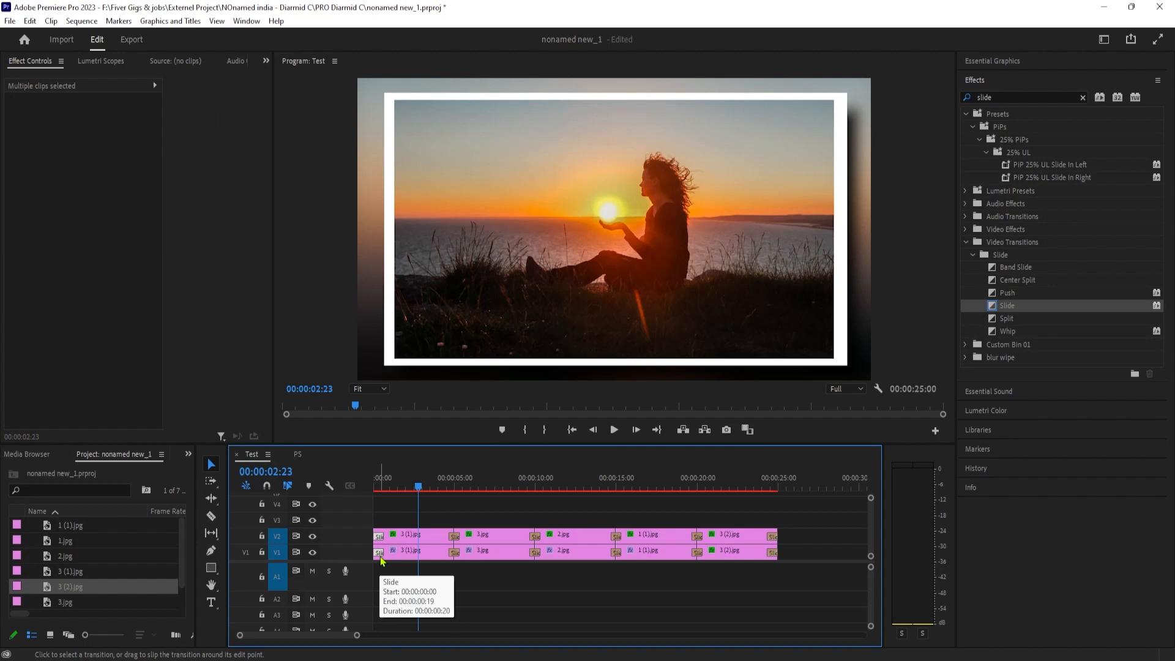
{"action": "key", "text": "Delete"}
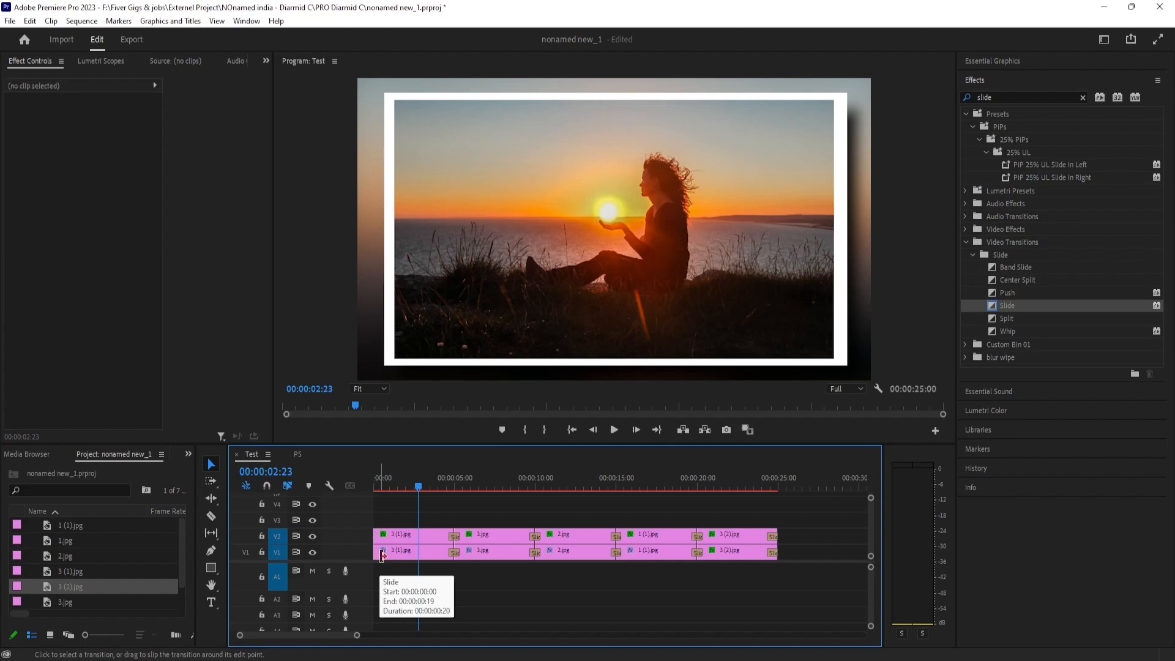
{"action": "left_click", "coordinate": [773, 538]}
{"action": "key", "text": "Delete"}
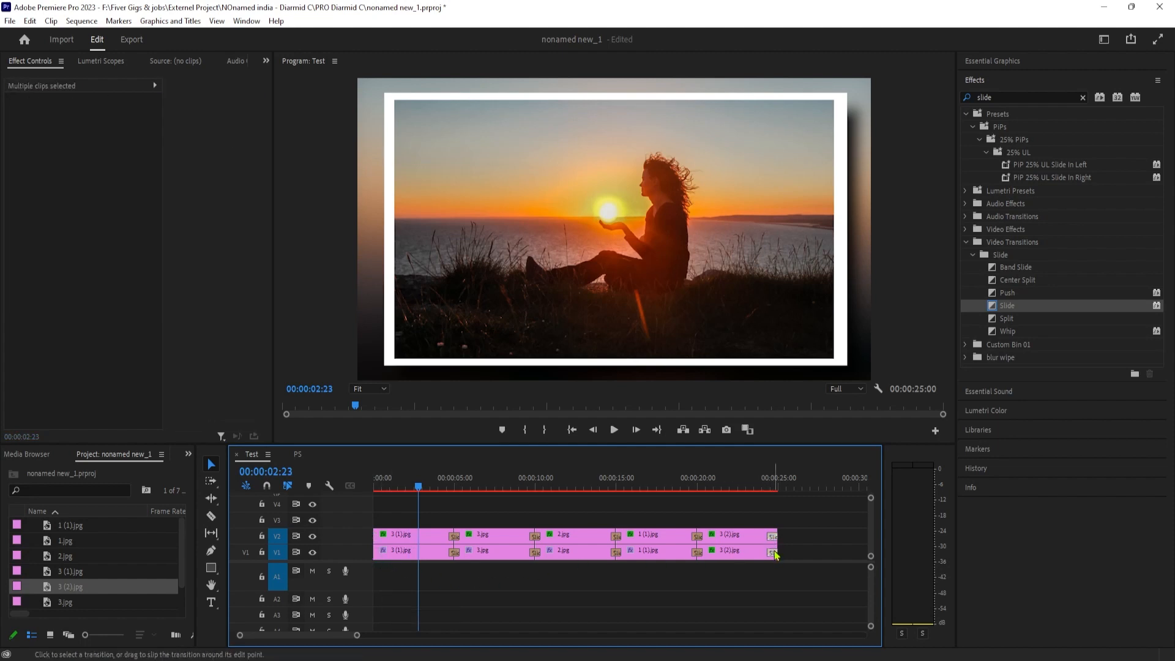
- Change the Slide transitions between the second and third clips on V1 and V2 to slide in from the top of the frame
{"action": "key", "text": "space"}
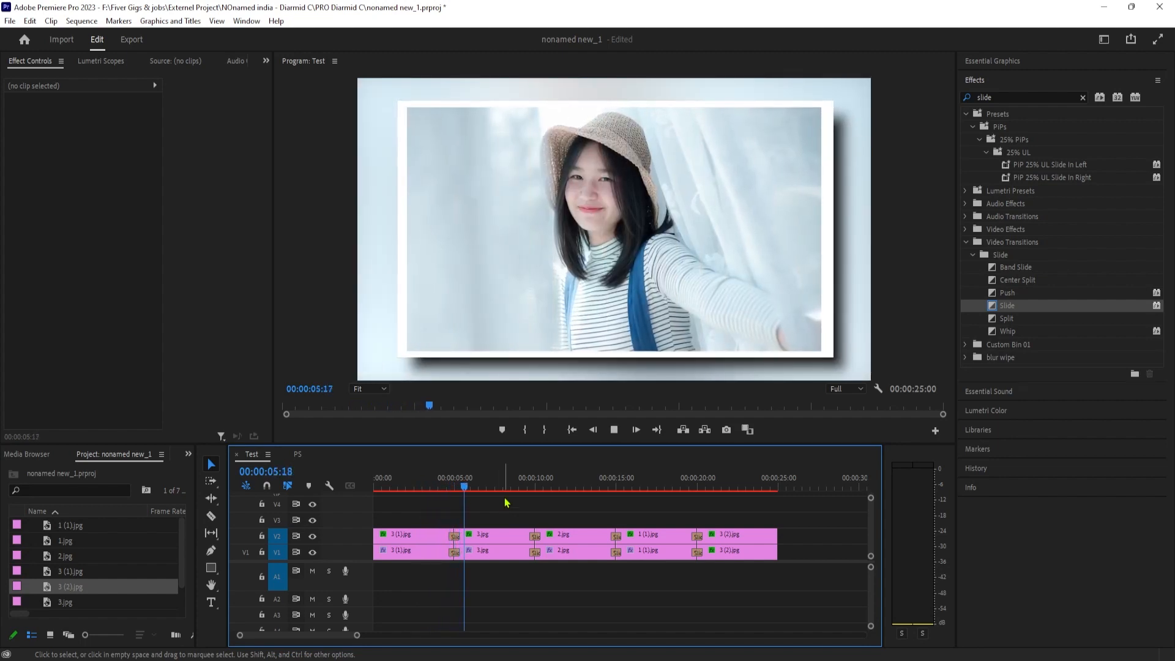
{"action": "left_click", "coordinate": [530, 487]}
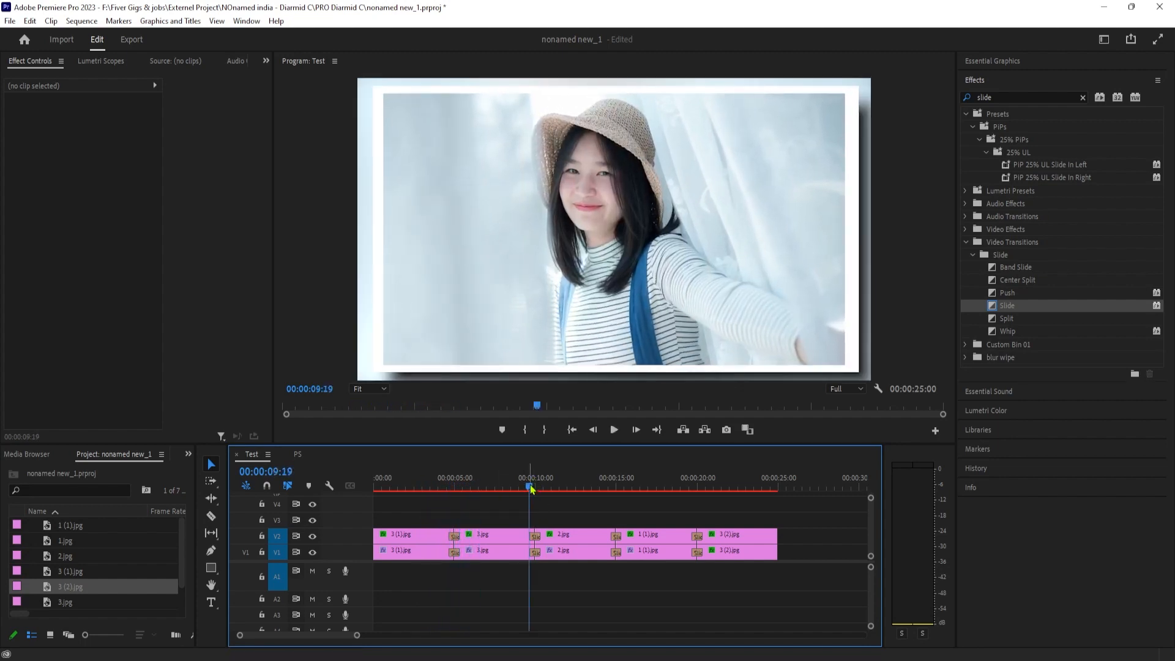
{"action": "left_click_drag", "start_coordinate": [531, 488], "coordinate": [541, 488]}
{"action": "left_click", "coordinate": [535, 536]}
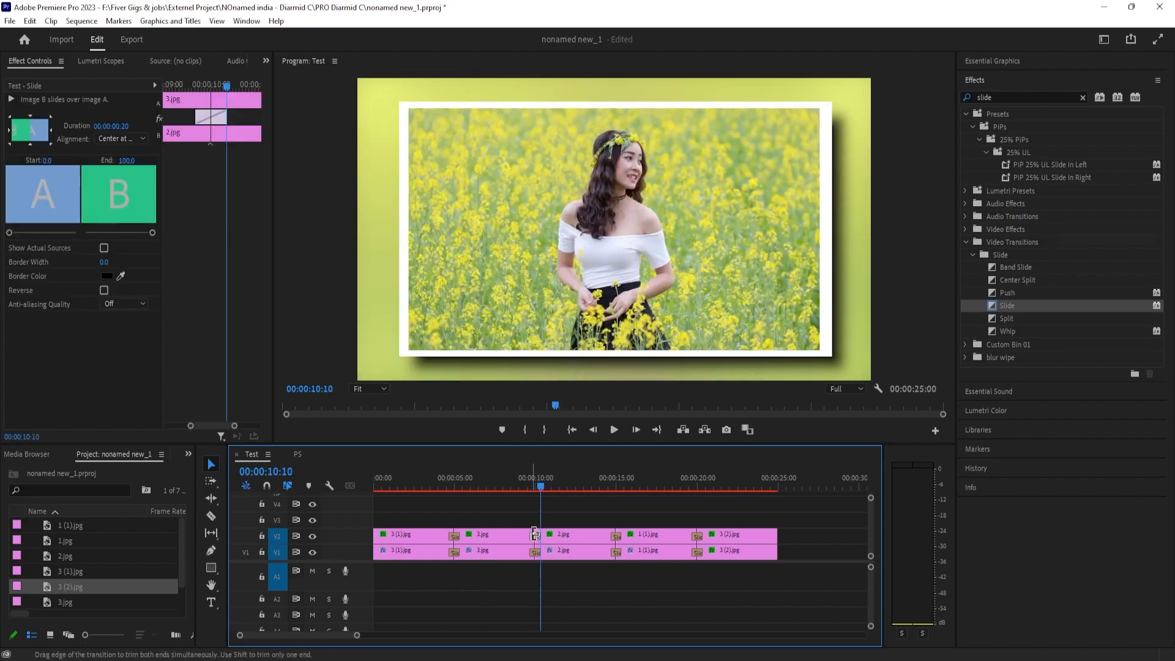
{"action": "left_click", "coordinate": [33, 119]}
{"action": "left_click", "coordinate": [30, 117]}
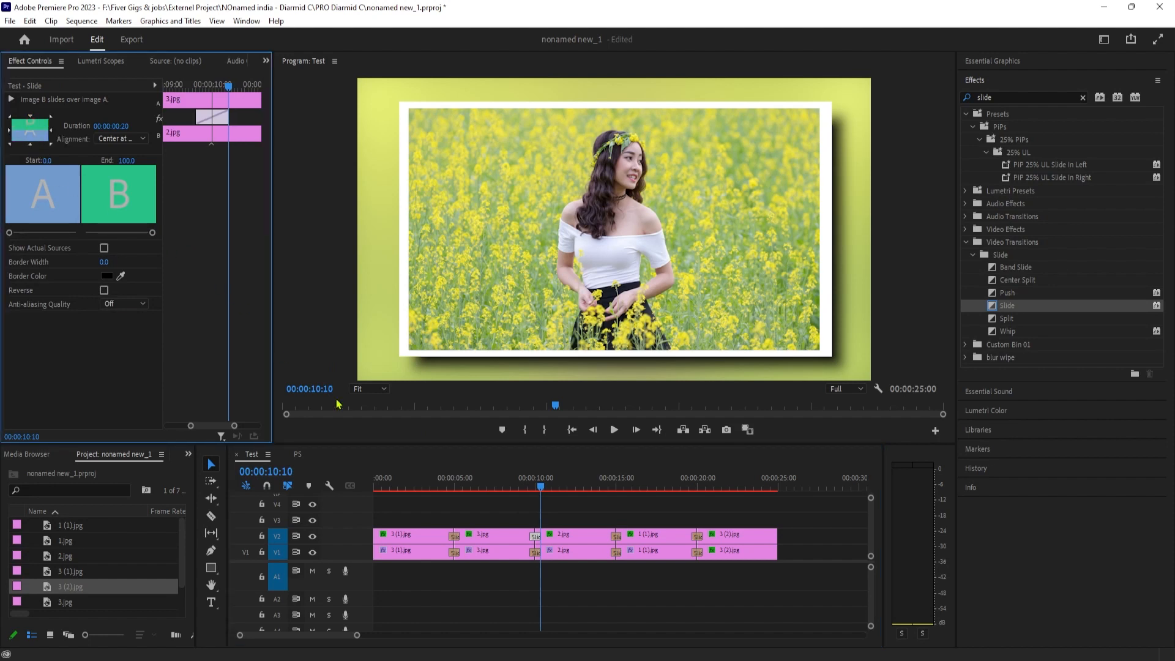
{"action": "left_click", "coordinate": [536, 536]}
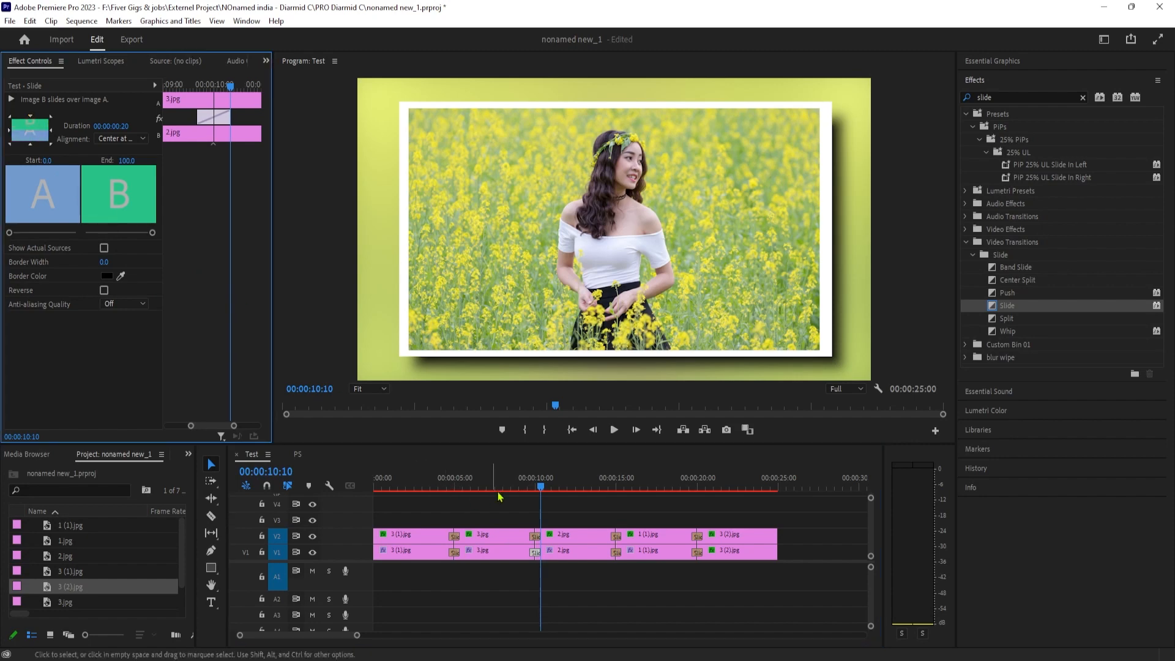
- Preview the vertical slide between the second and third clips, and play the slideshow full screen from 00:00:03:10
{"action": "left_click", "coordinate": [519, 487]}
{"action": "key", "text": "space"}
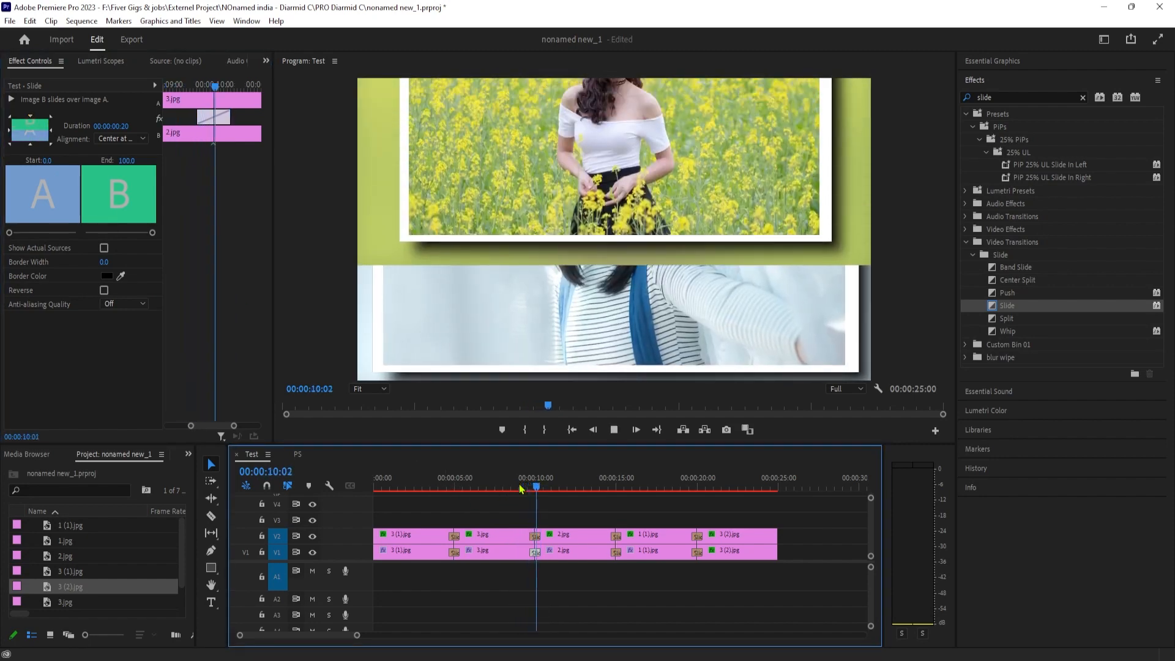
{"action": "left_click", "coordinate": [427, 481]}
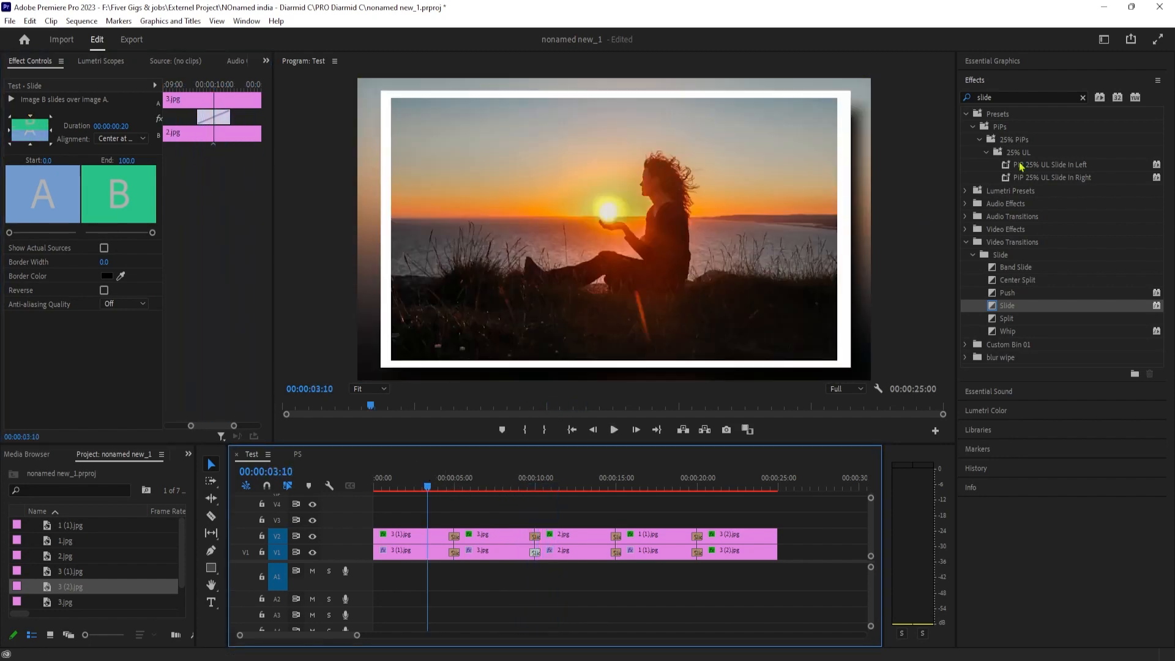
{"action": "key", "text": "space"}
{"action": "key", "text": "ctrl+grave"}
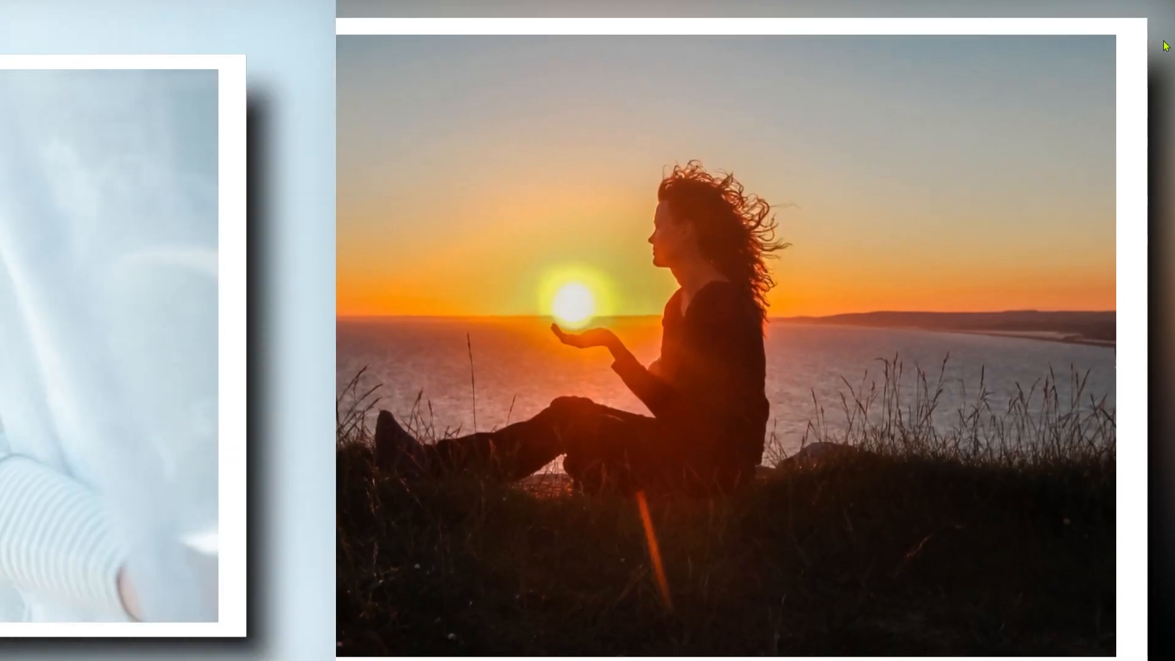